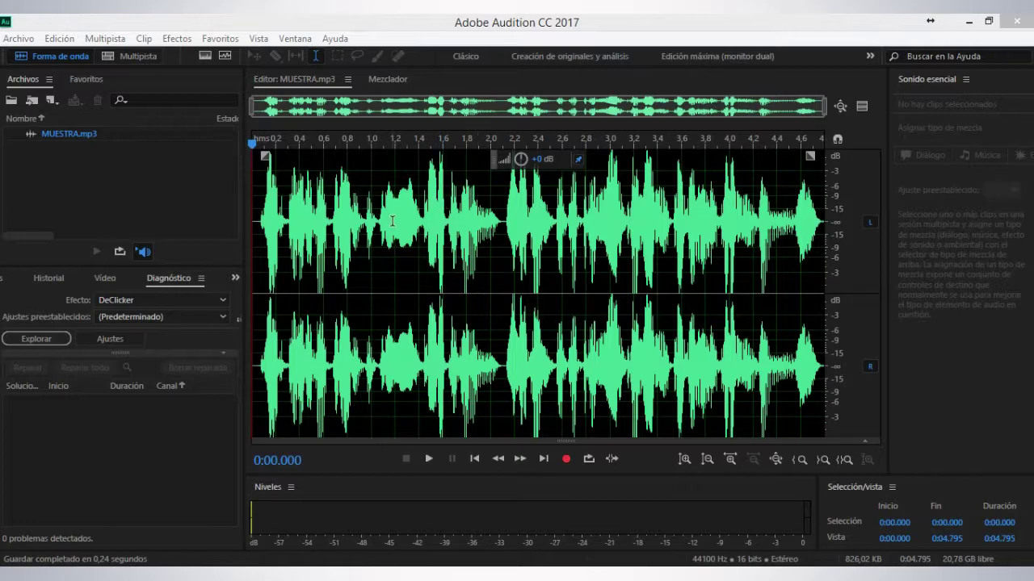
# Open the Retardo analógico effect for MUESTRA.mp3 and preview the audio with the custom settings
pyautogui.click(263, 217)
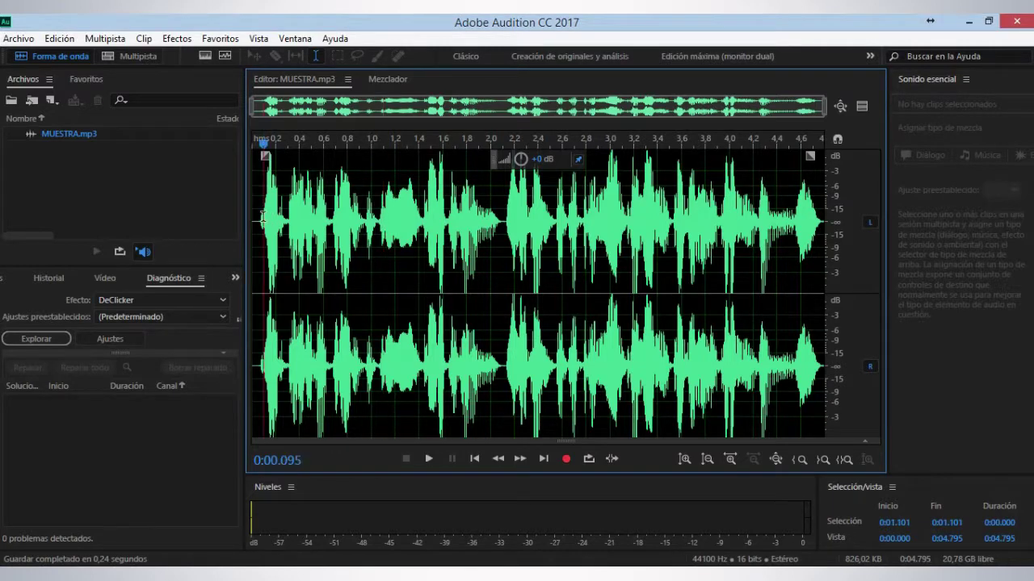
pyautogui.click(176, 38)
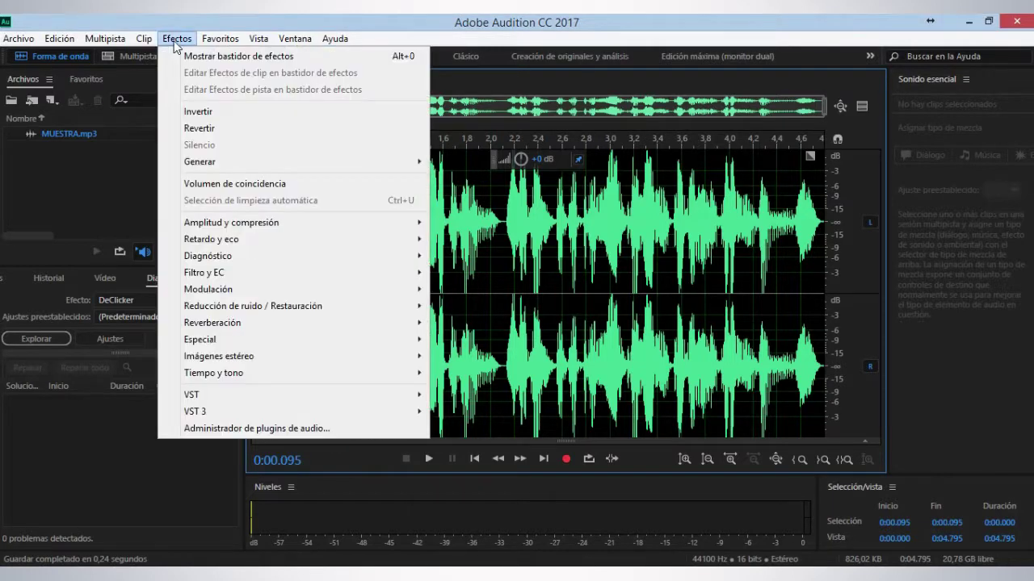
pyautogui.moveTo(237, 228)
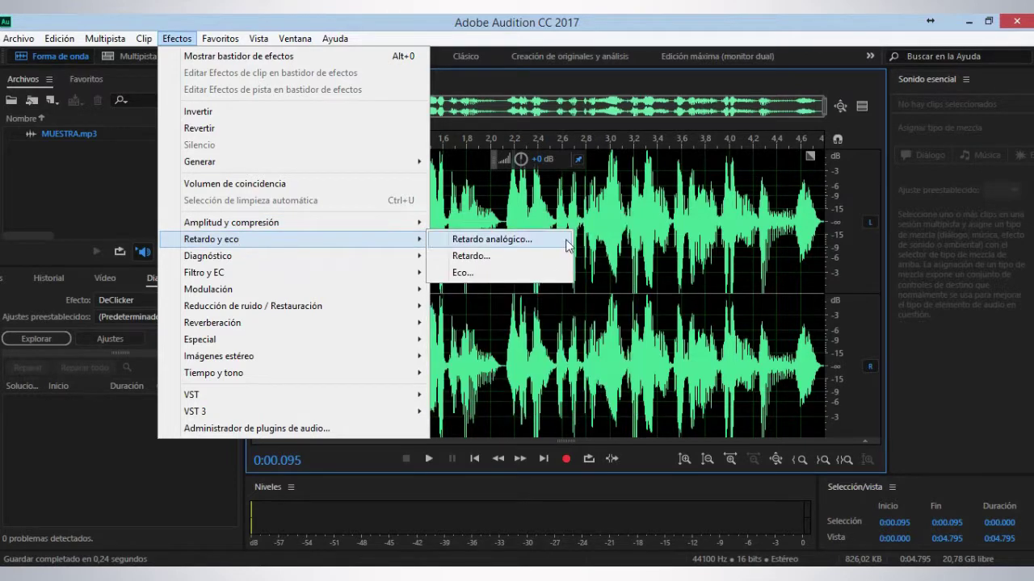
pyautogui.click(513, 239)
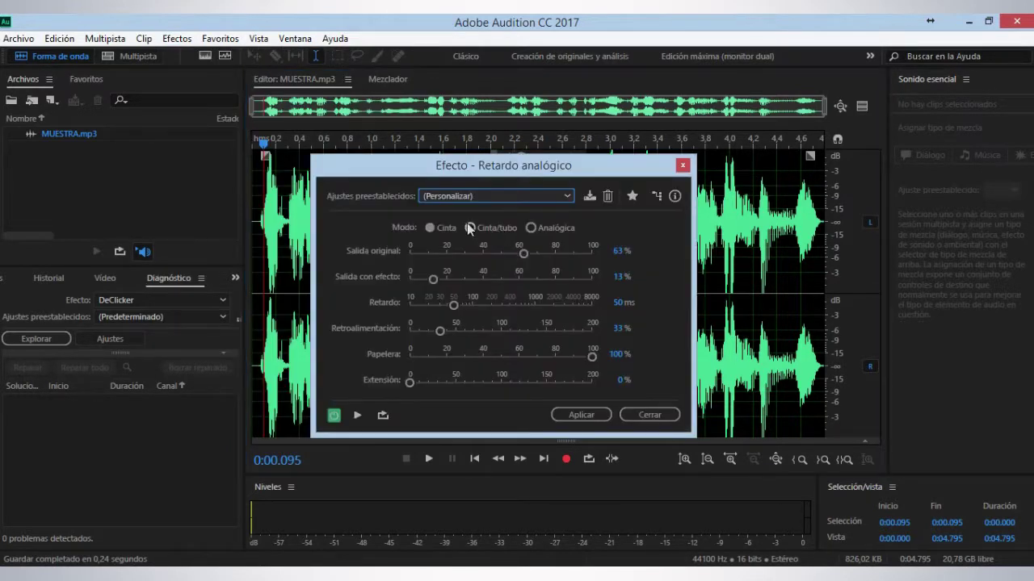
pyautogui.click(358, 416)
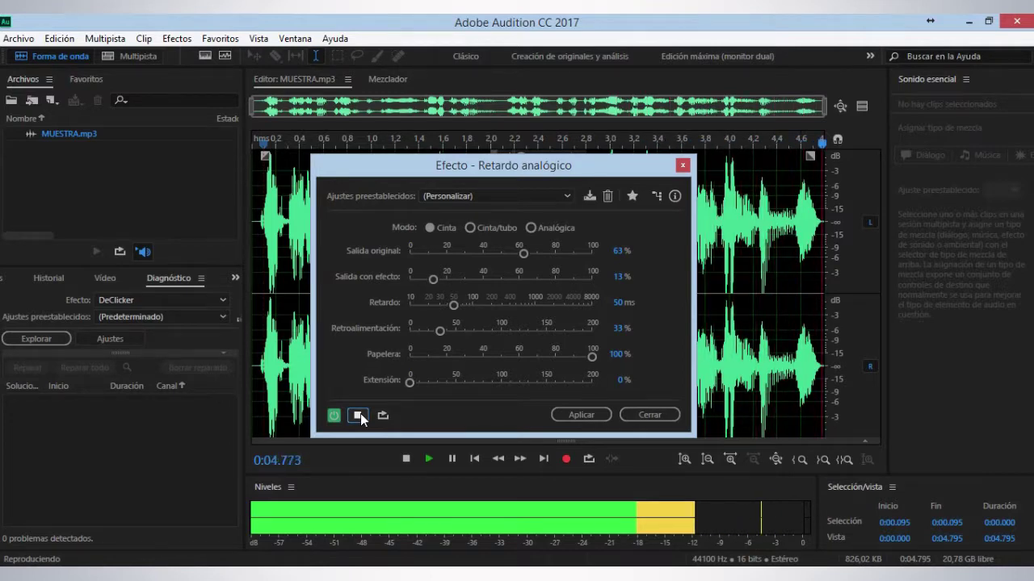
# Try applying Retardo analógico with the Voz robótica preset to the whole clip, and undo it
pyautogui.click(563, 198)
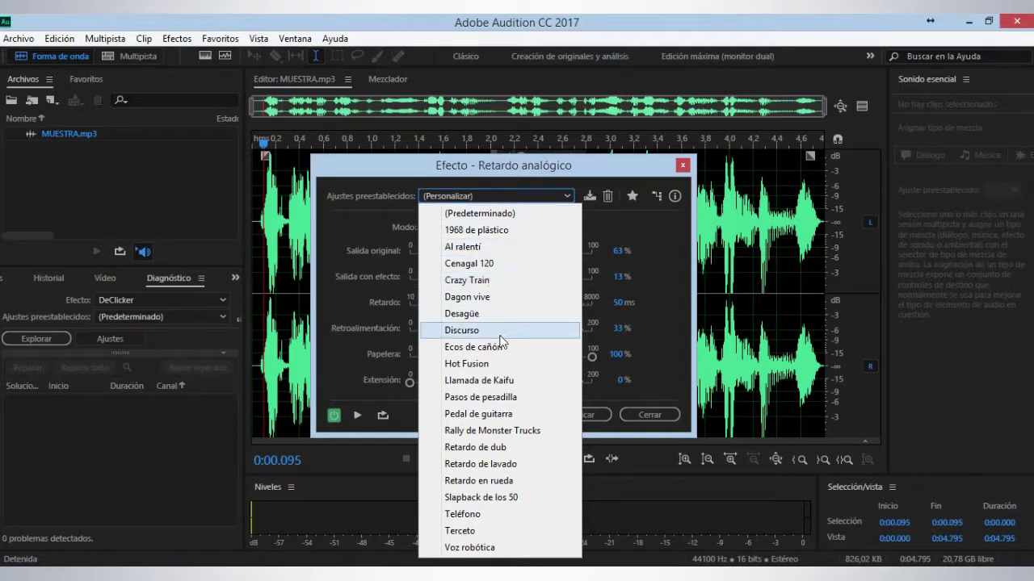
pyautogui.click(476, 547)
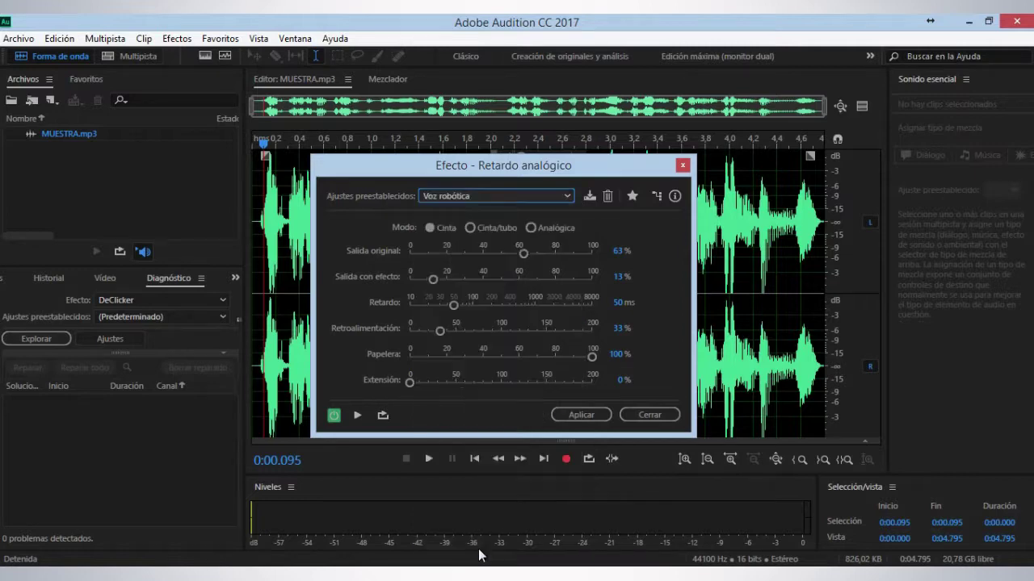
pyautogui.click(585, 414)
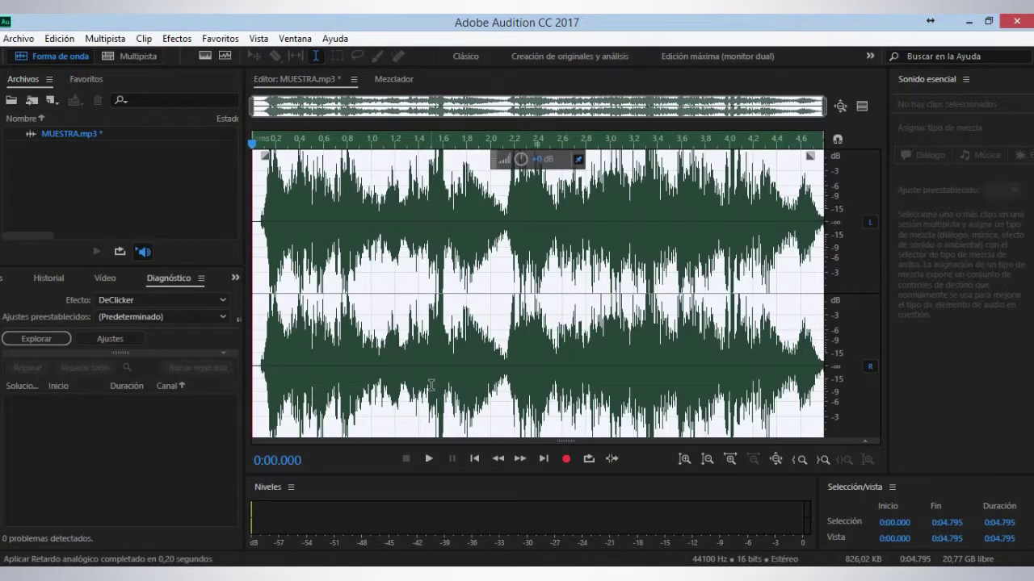
pyautogui.hotkey('ctrl', 'z')
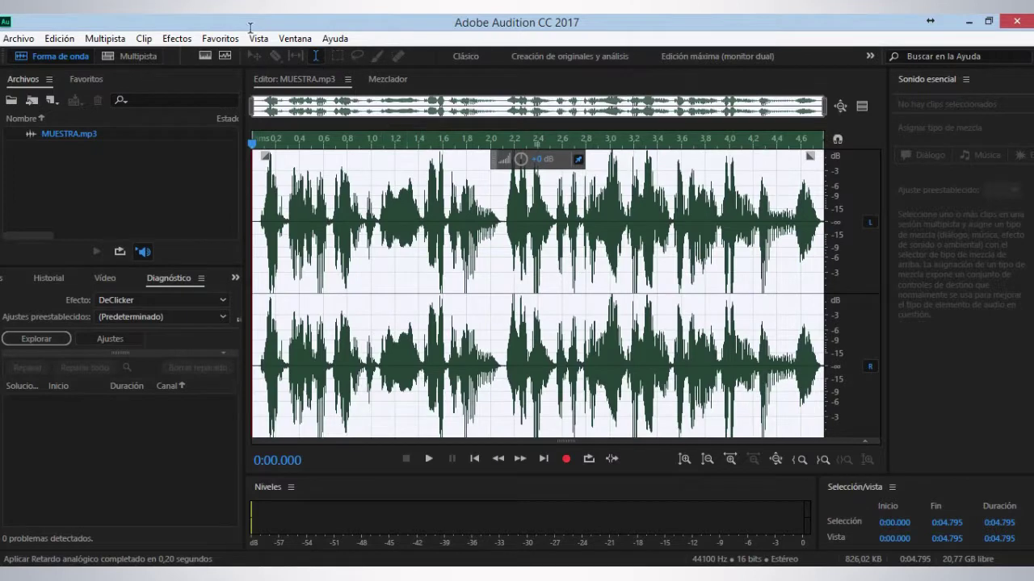
# Reopen Retardo analógico with the Voz robótica preset and preview the beginning of the clip
pyautogui.click(176, 38)
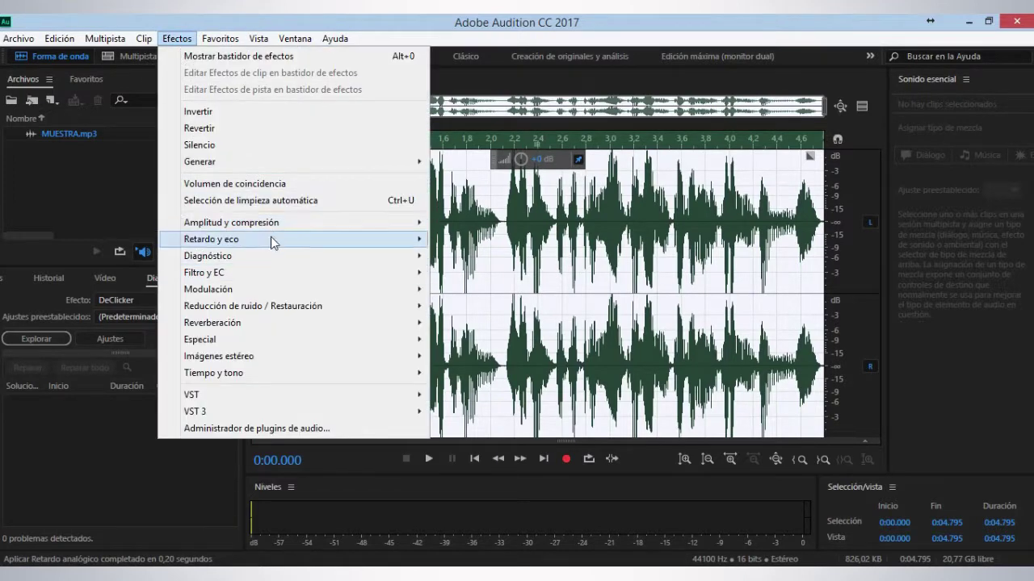
pyautogui.moveTo(277, 239)
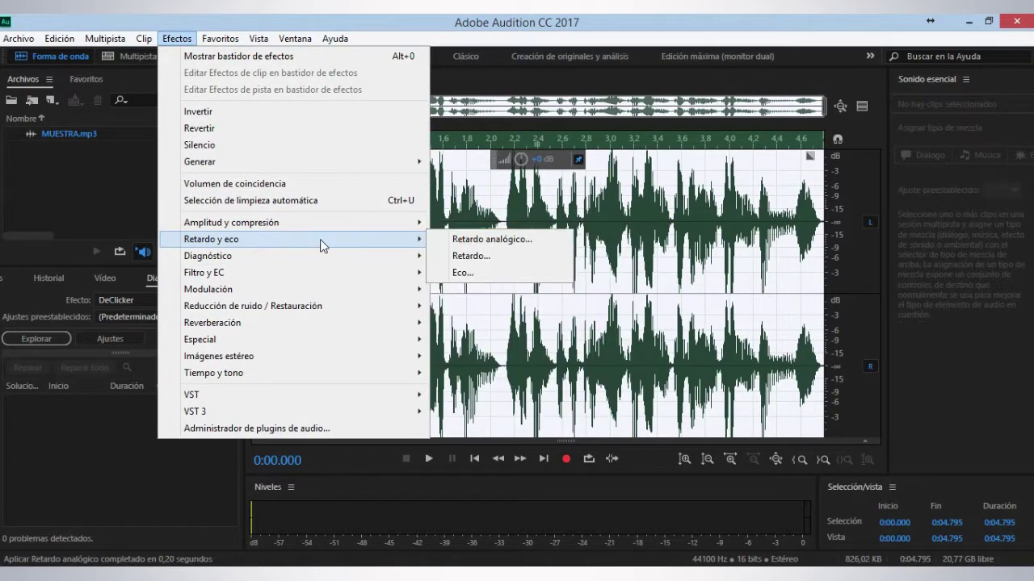
pyautogui.click(500, 240)
pyautogui.click(560, 198)
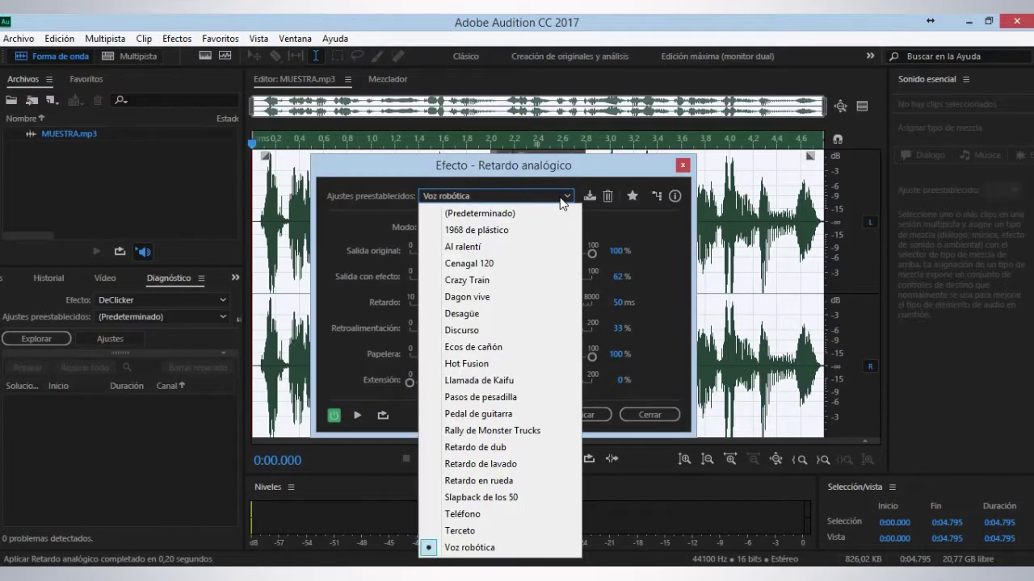
pyautogui.click(514, 556)
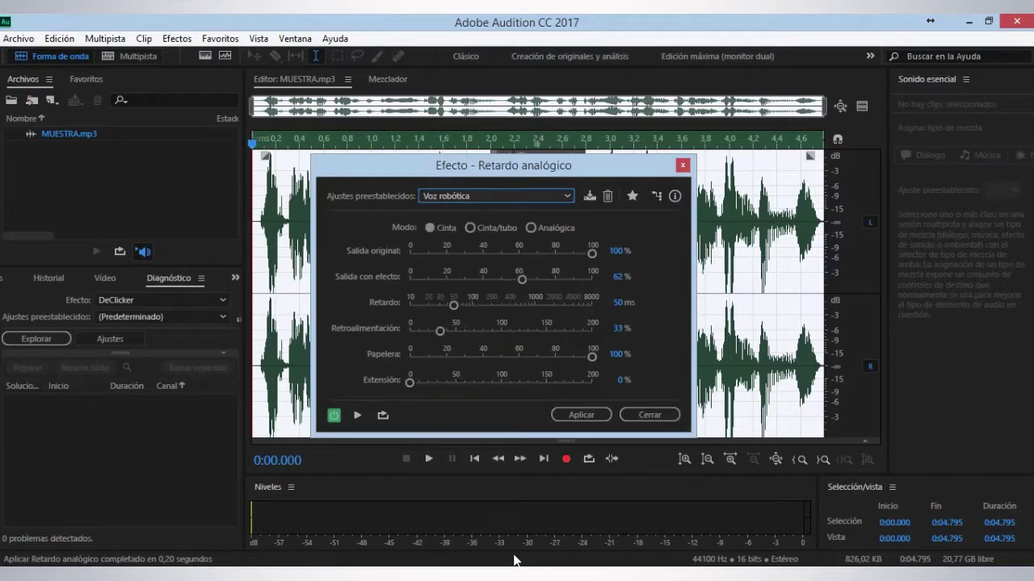
pyautogui.click(358, 415)
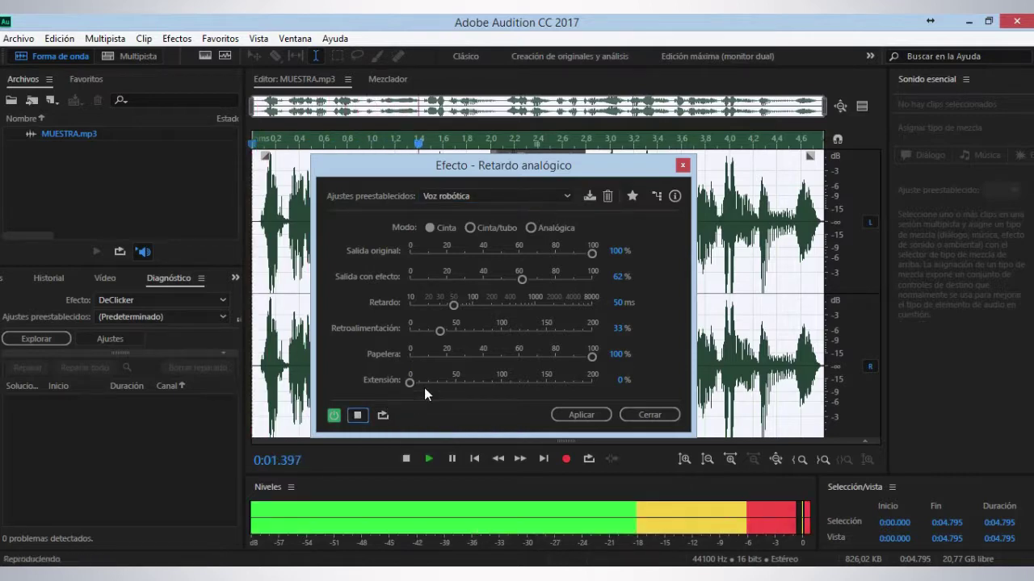
pyautogui.click(358, 416)
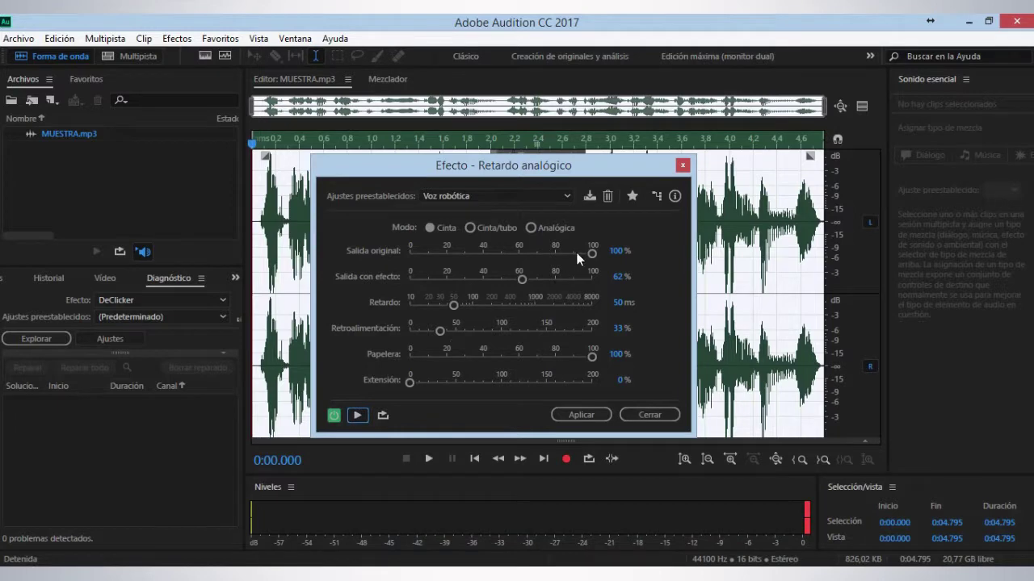
# Set Salida original to about 26 % and Salida con efecto to about 28 %, and preview the sound
pyautogui.moveTo(592, 253); pyautogui.dragTo(459, 279)
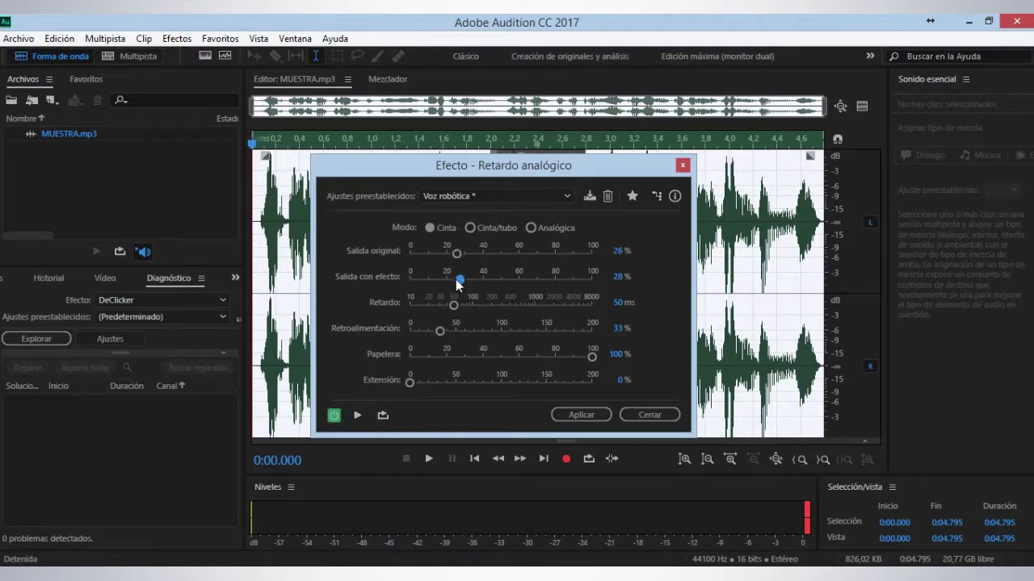
pyautogui.click(357, 417)
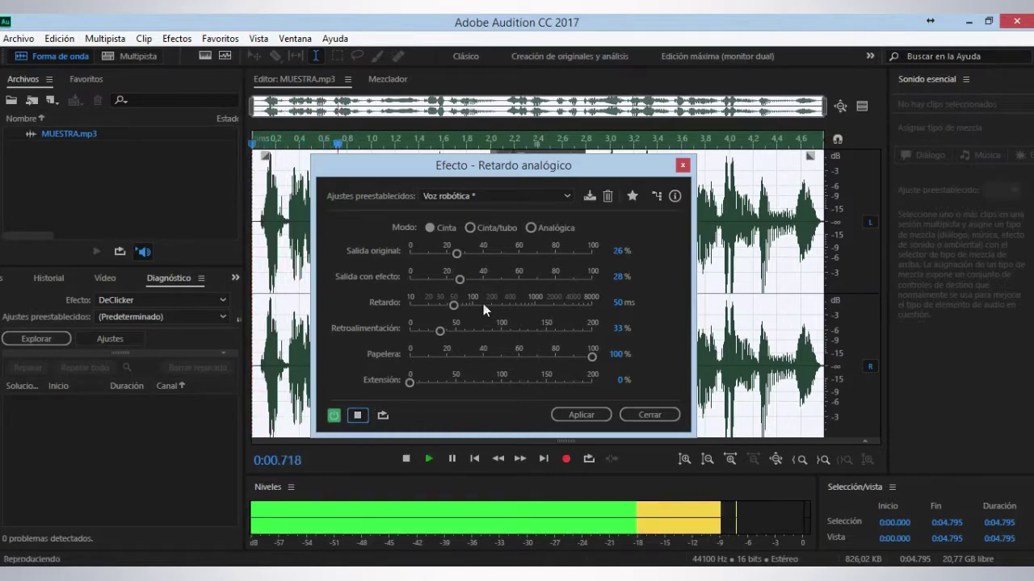
# Set Salida original to 60 % and Salida con efecto to 23 %, and compare the looped preview with the effect off and on
pyautogui.moveTo(461, 280); pyautogui.dragTo(517, 254)
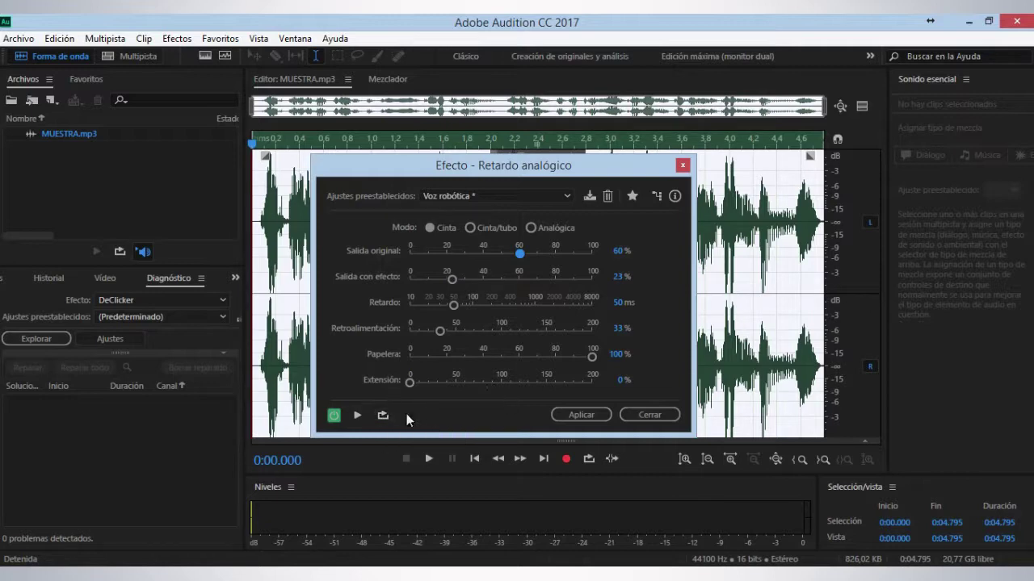
pyautogui.click(382, 416)
pyautogui.click(358, 415)
pyautogui.click(334, 415)
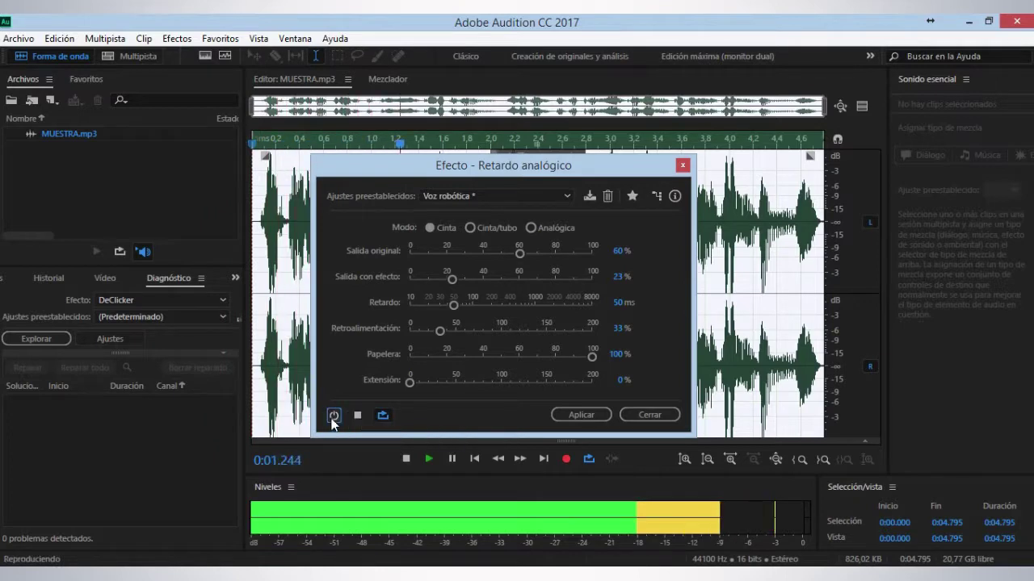
pyautogui.click(333, 416)
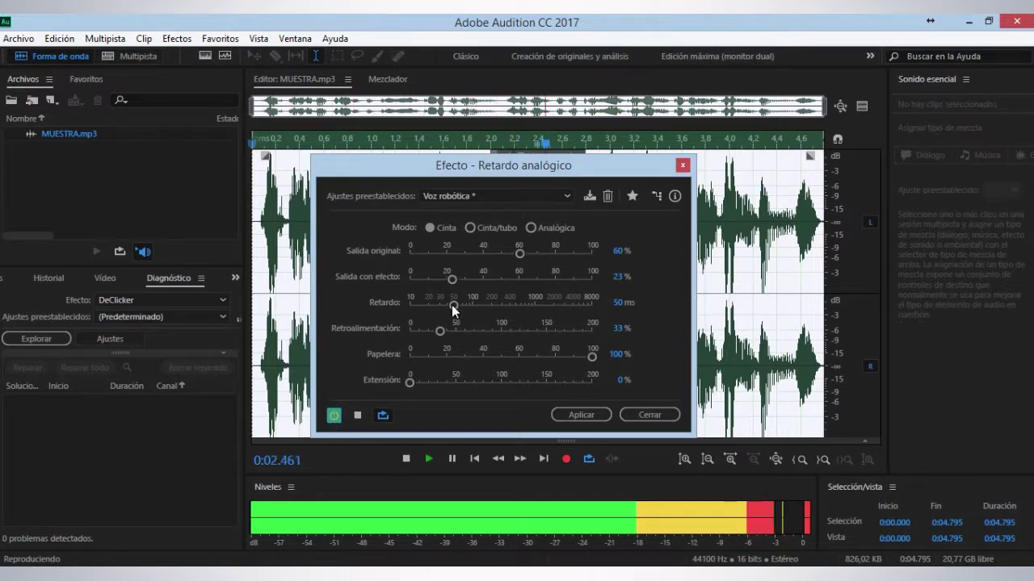
# Lower Salida con efecto to 16 %, and leave Retardo analógico without applying it, ending playback
pyautogui.moveTo(453, 280)
pyautogui.mouseDown()
pyautogui.moveTo(533, 280)
pyautogui.moveTo(440, 279)
pyautogui.mouseUp()
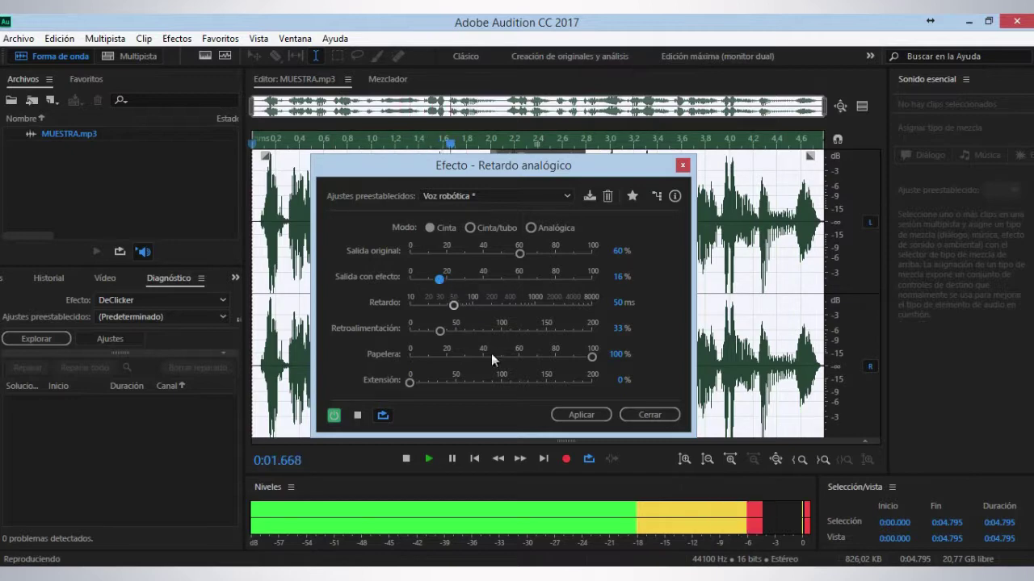
pyautogui.click(650, 415)
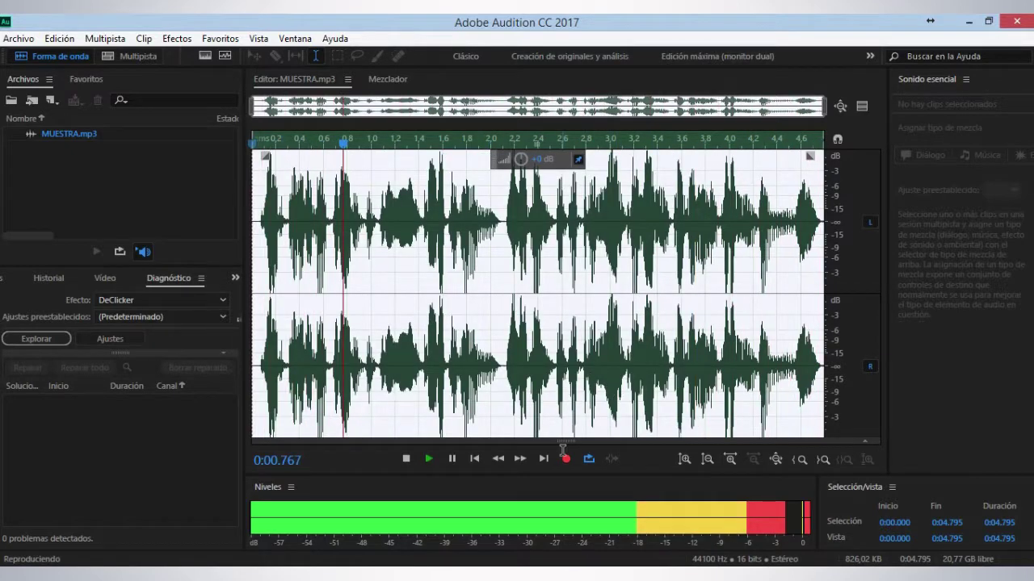
pyautogui.press('space')
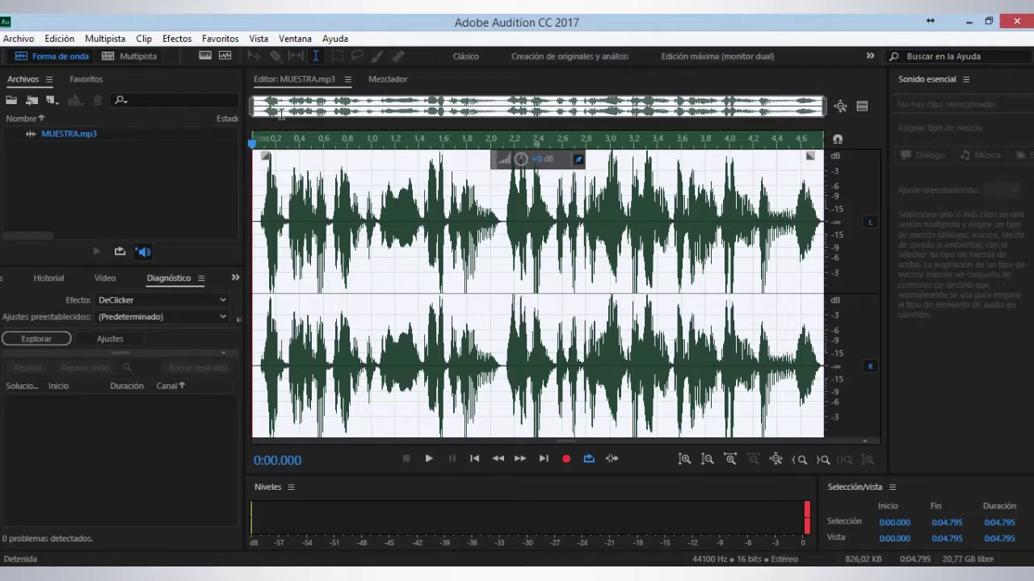
# Open the Desfasador de tono effect and preview the clip with the Moribundo preset
pyautogui.click(177, 38)
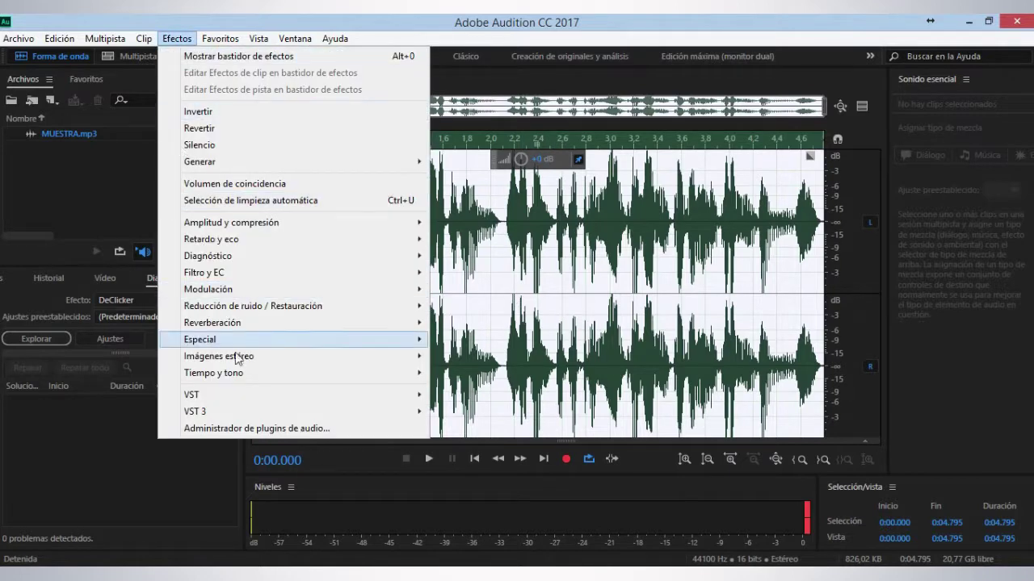
pyautogui.moveTo(248, 373)
pyautogui.click(546, 424)
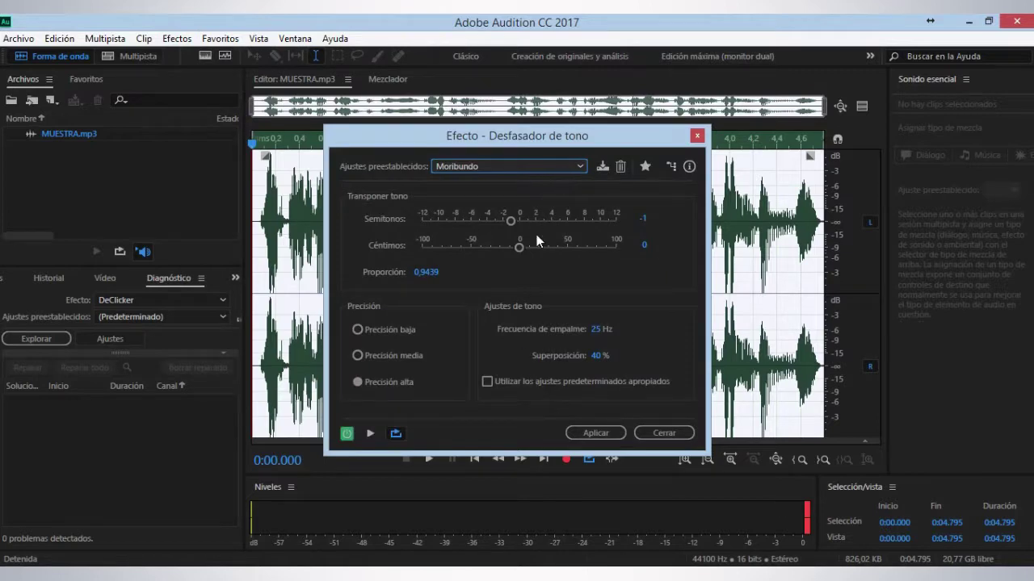
pyautogui.click(370, 434)
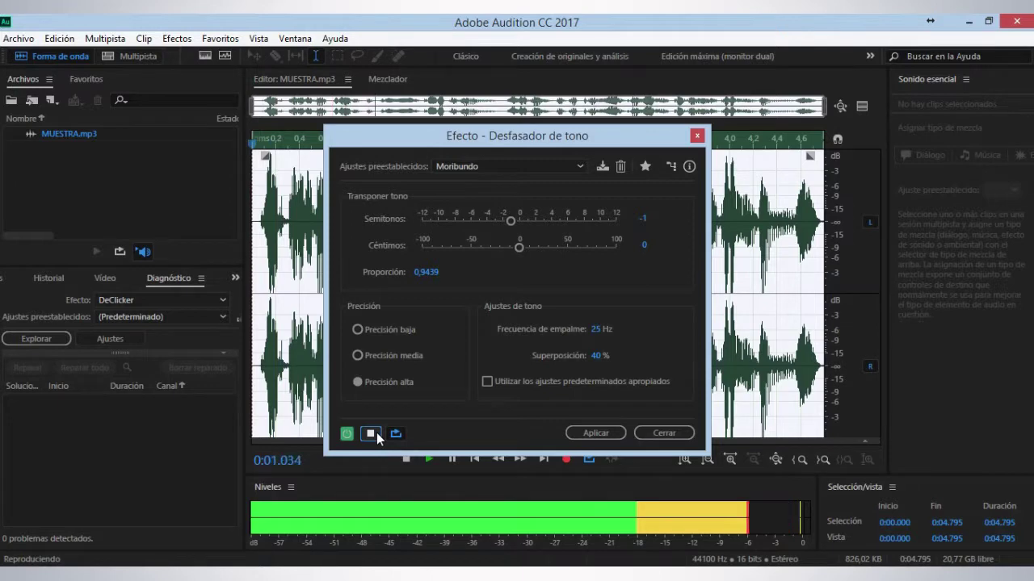
# Audition the Ampliación preset and leave Desfasador de tono without applying it, ending looped playback
pyautogui.click(581, 168)
pyautogui.click(492, 201)
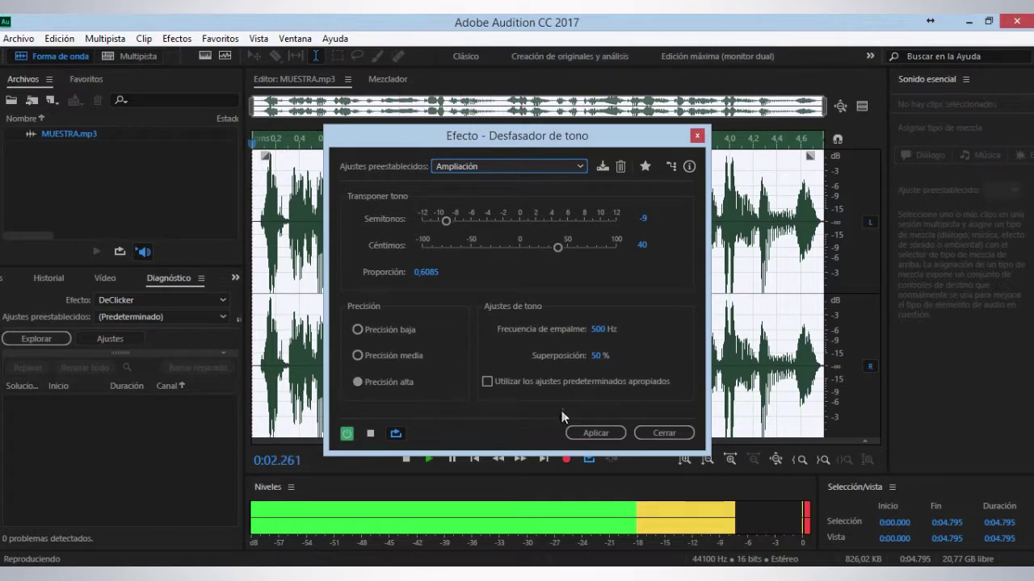
pyautogui.click(663, 434)
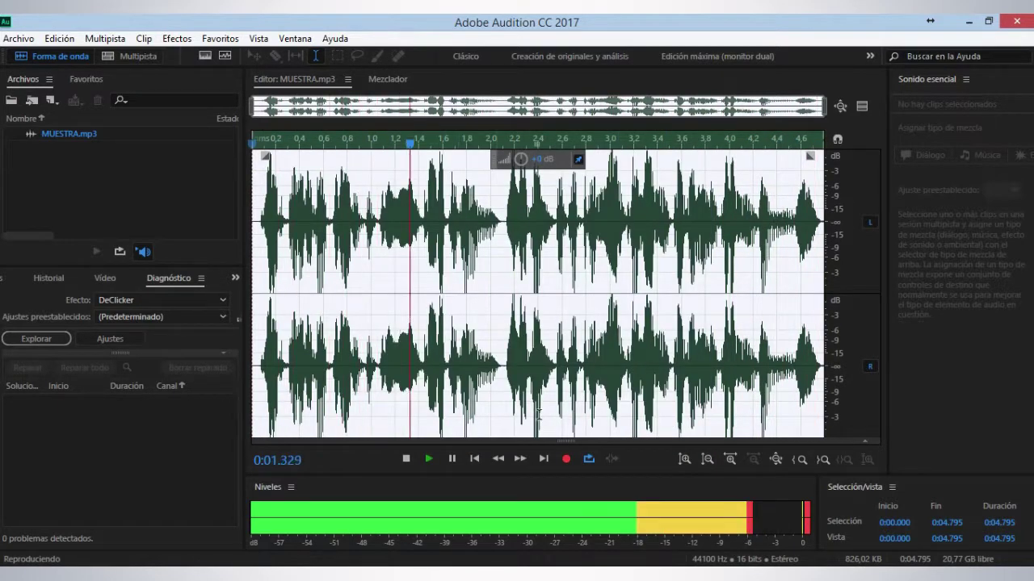
pyautogui.click(589, 459)
pyautogui.press('space')
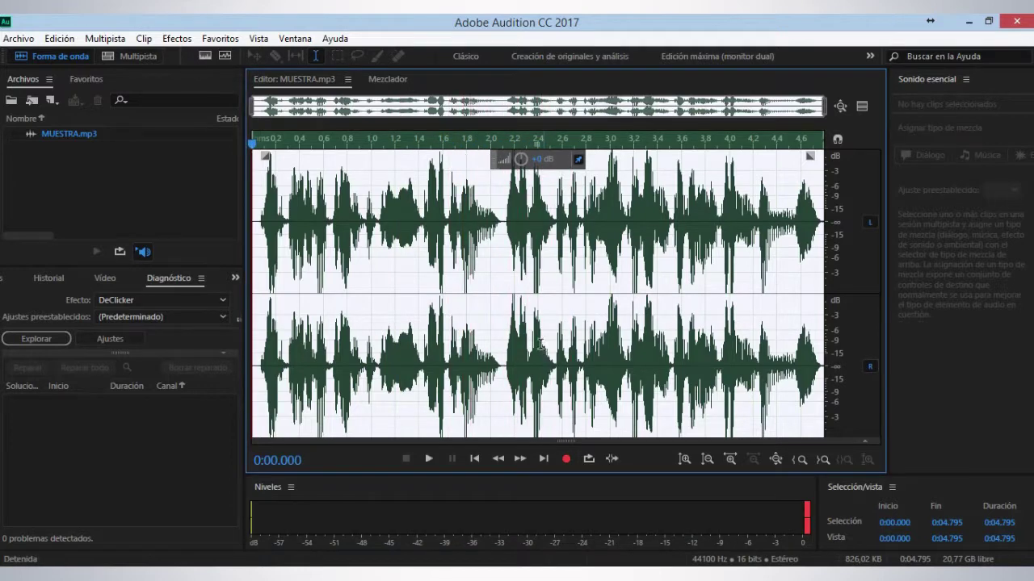
# Open the Ampliación y tono process effect for the clip and choose the Acelerar preset
pyautogui.click(177, 38)
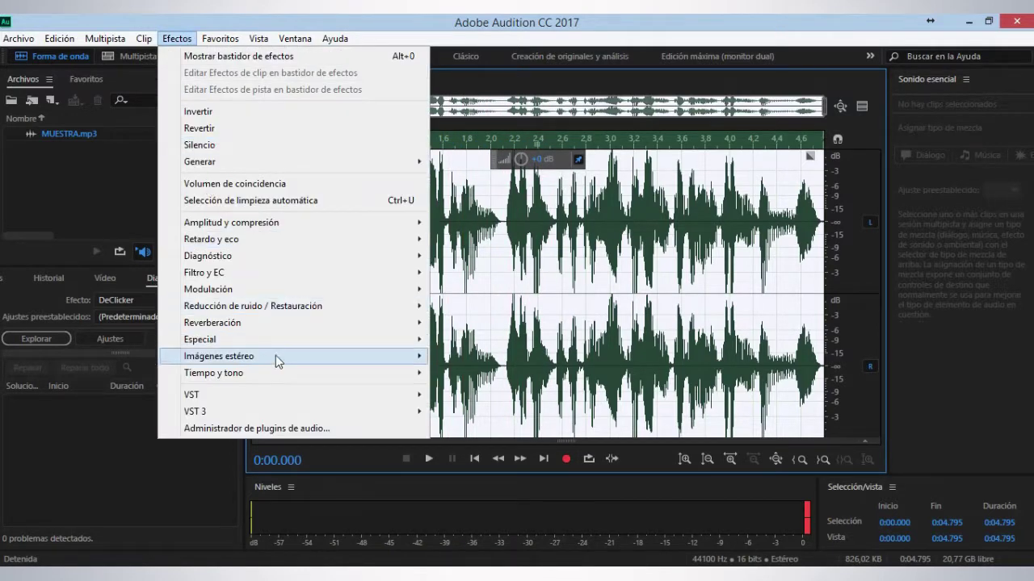
pyautogui.moveTo(333, 372)
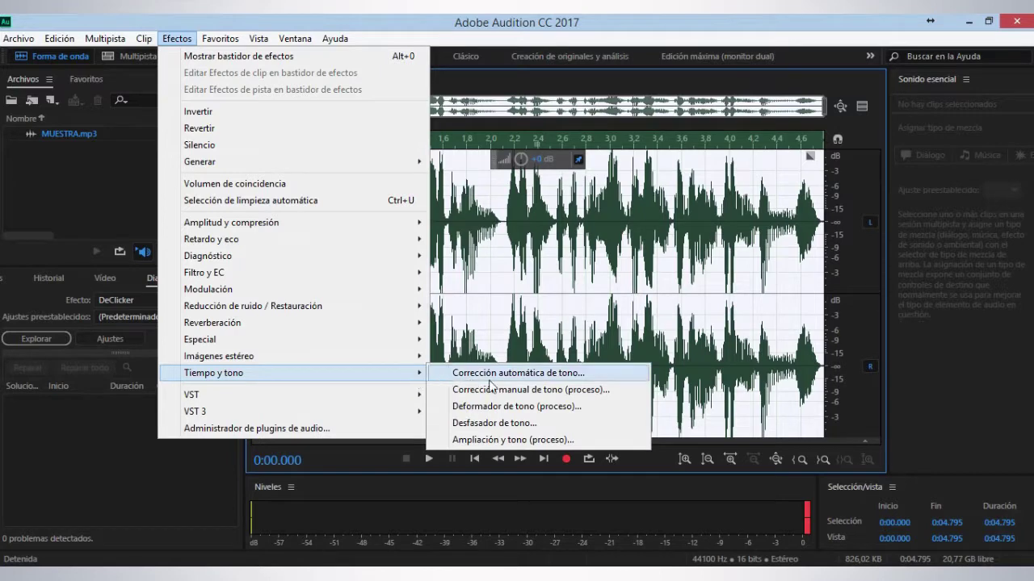
pyautogui.click(516, 440)
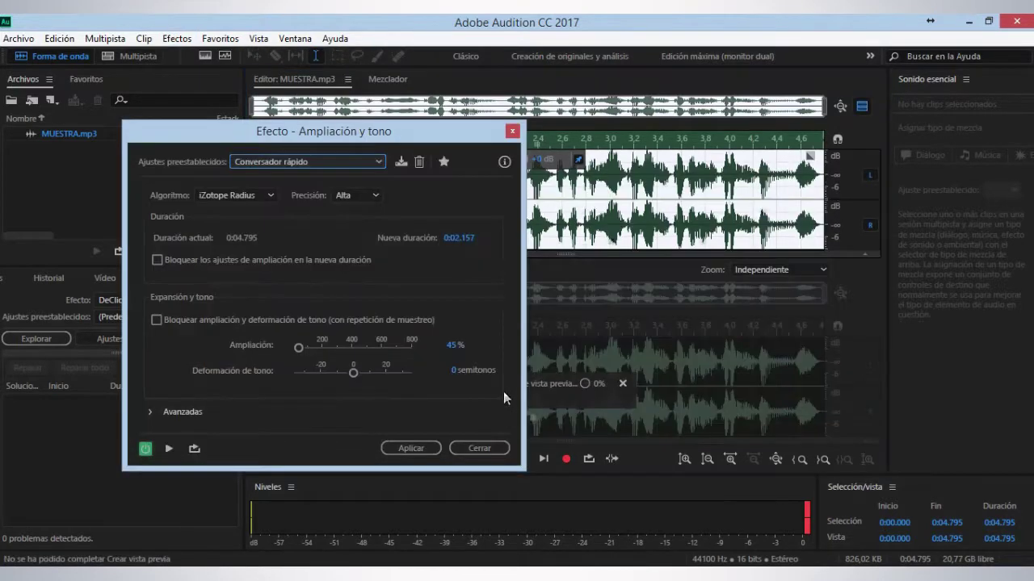
pyautogui.moveTo(384, 133); pyautogui.dragTo(415, 110)
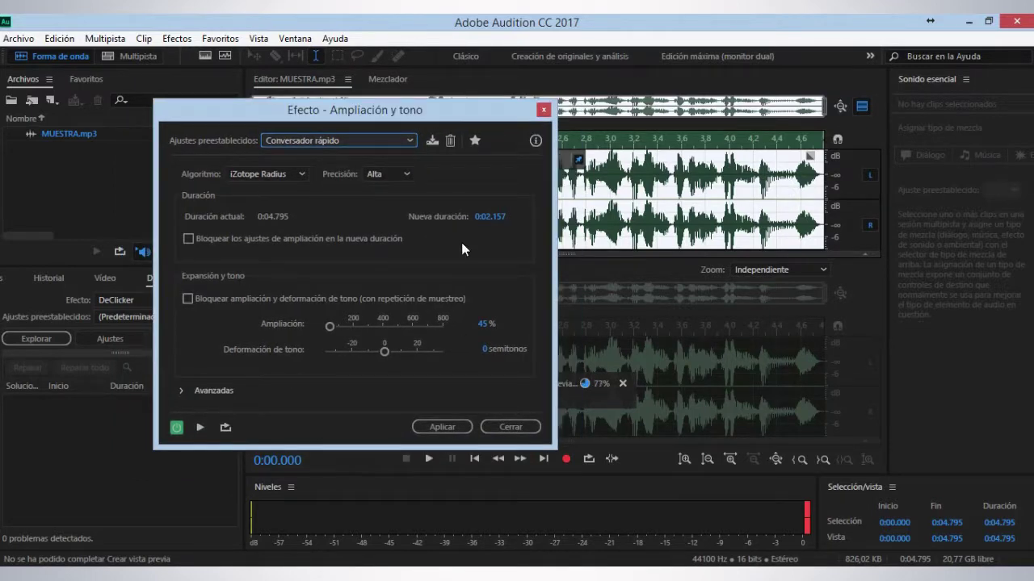
pyautogui.click(411, 143)
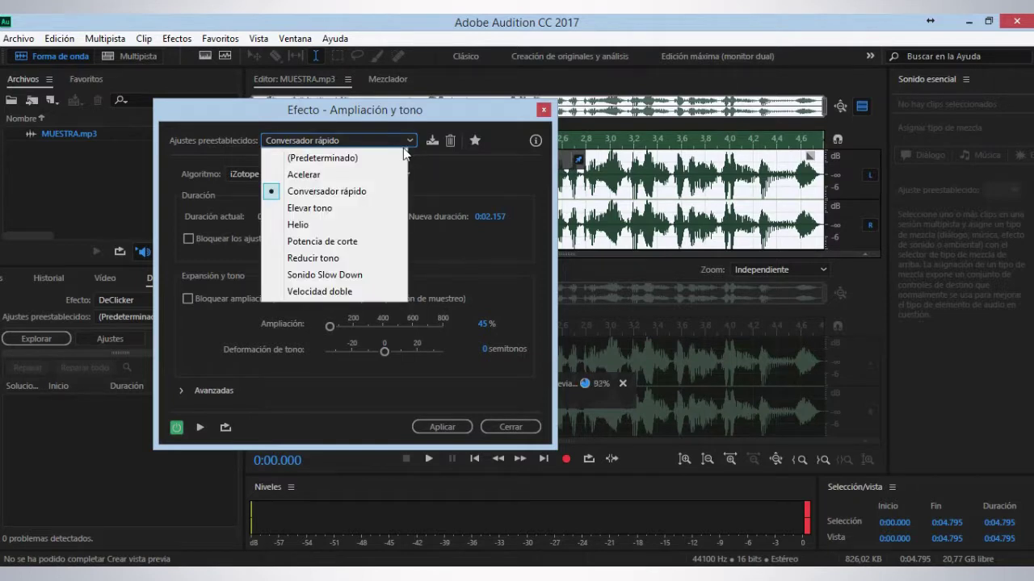
pyautogui.click(304, 175)
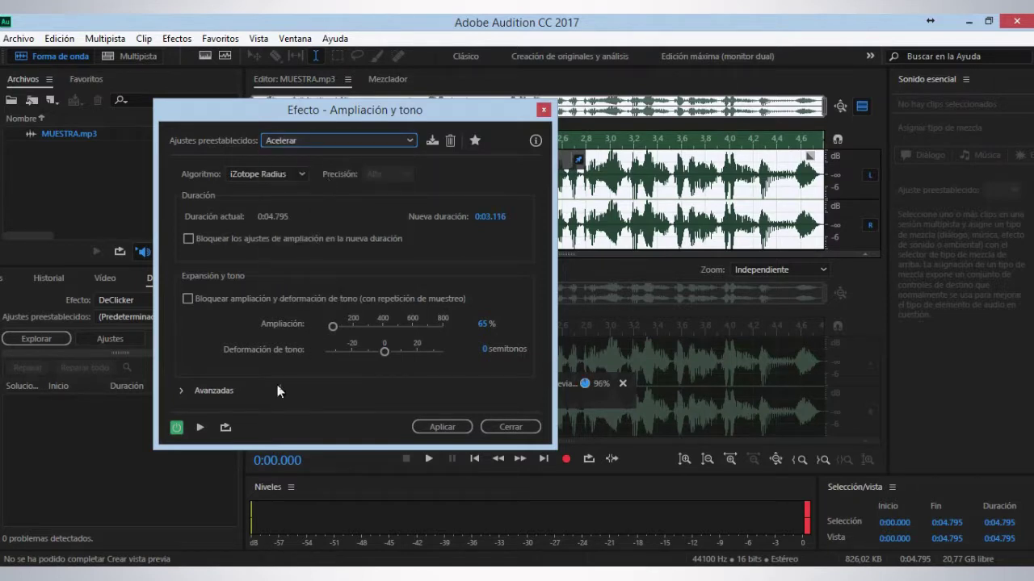
# Preview the clip with the Acelerar preset, and audition it with the Conversador rápido preset
pyautogui.click(200, 428)
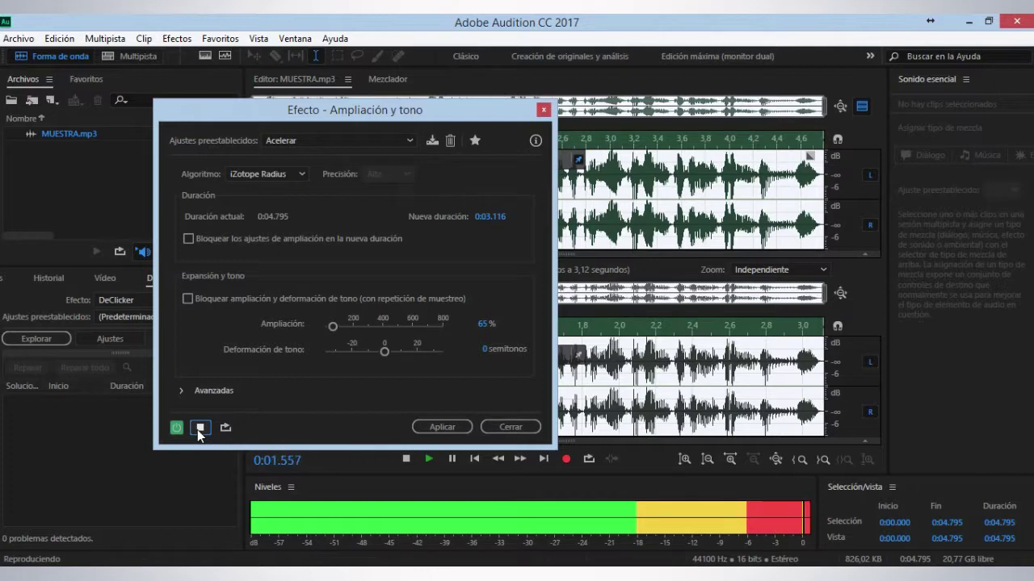
pyautogui.click(373, 142)
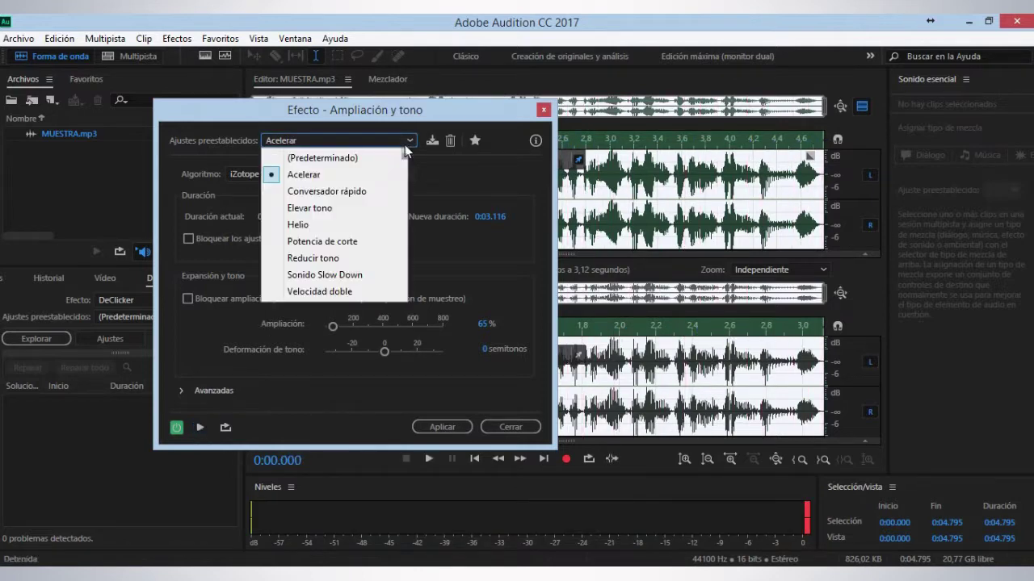
pyautogui.click(312, 191)
pyautogui.click(201, 428)
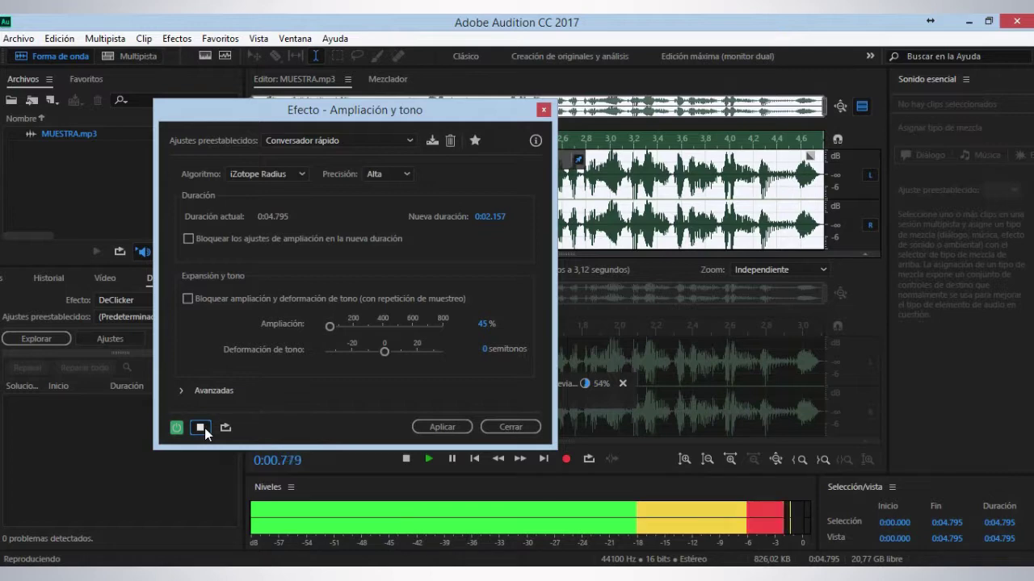
pyautogui.click(201, 428)
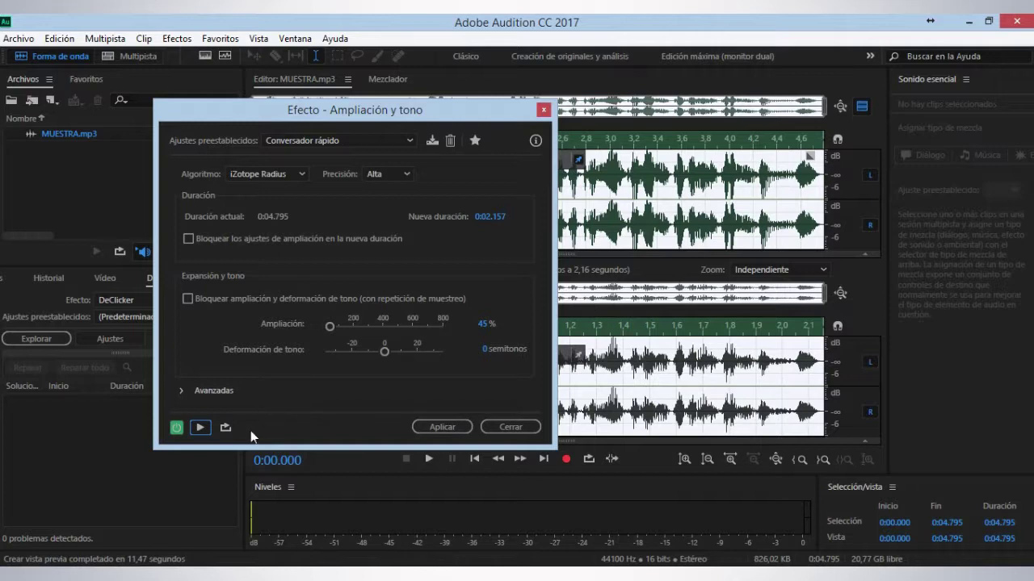
pyautogui.click(201, 428)
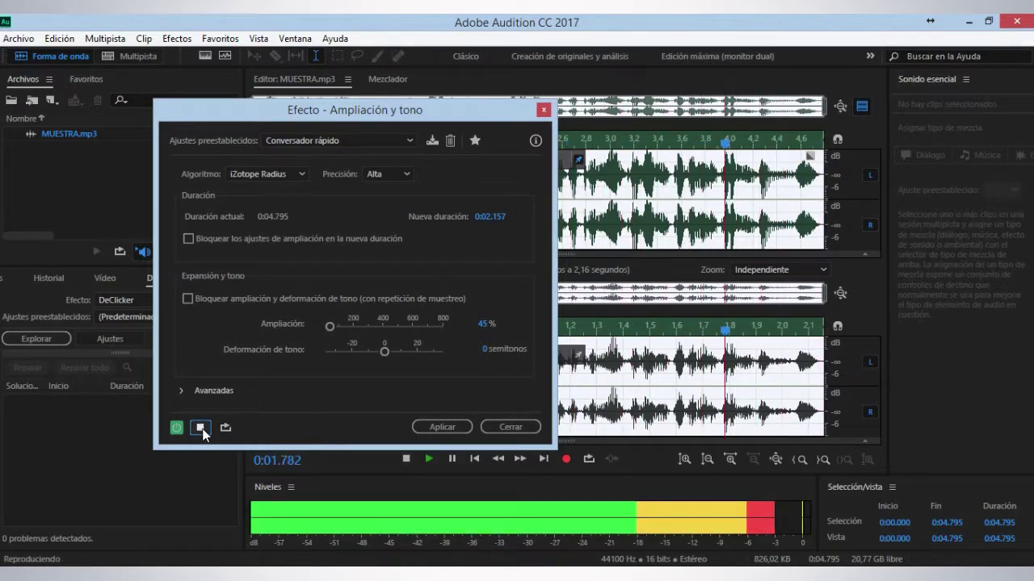
# Choose the Helio preset in Ampliación y tono and preview the clip with it
pyautogui.click(402, 141)
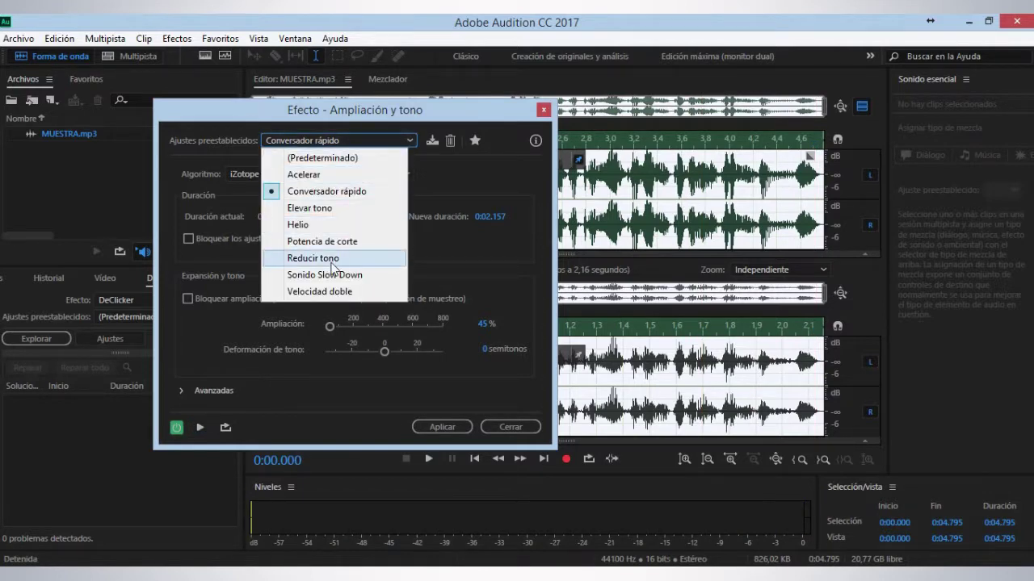
pyautogui.click(310, 226)
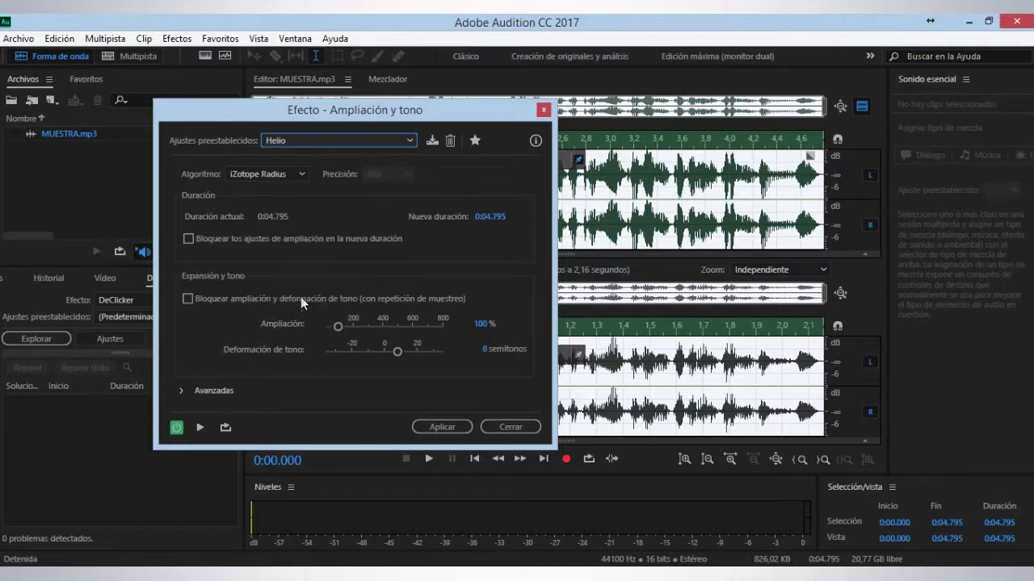
pyautogui.click(201, 428)
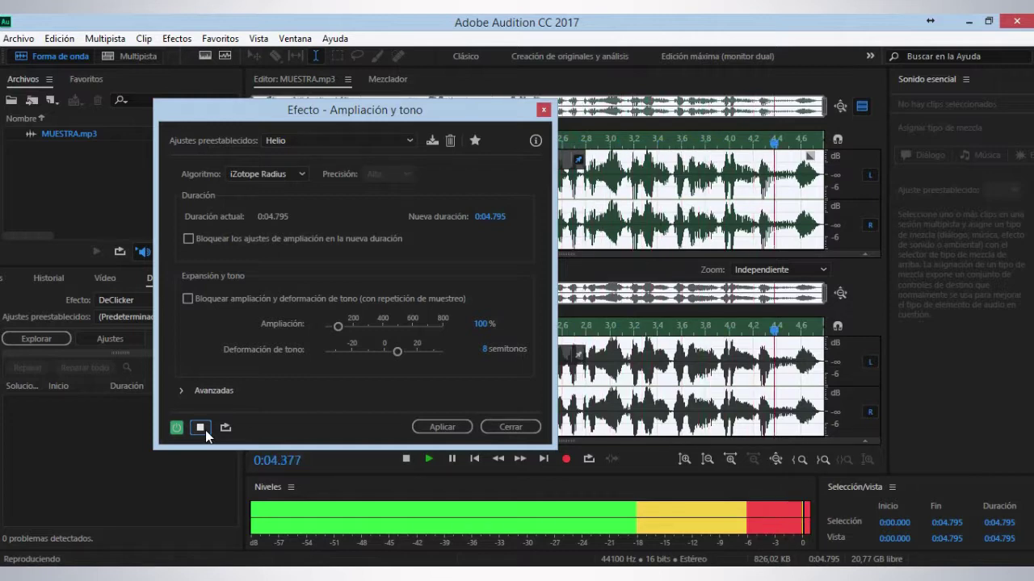
# Audition the Velocidad doble preset and leave Ampliación y tono without applying it
pyautogui.click(409, 142)
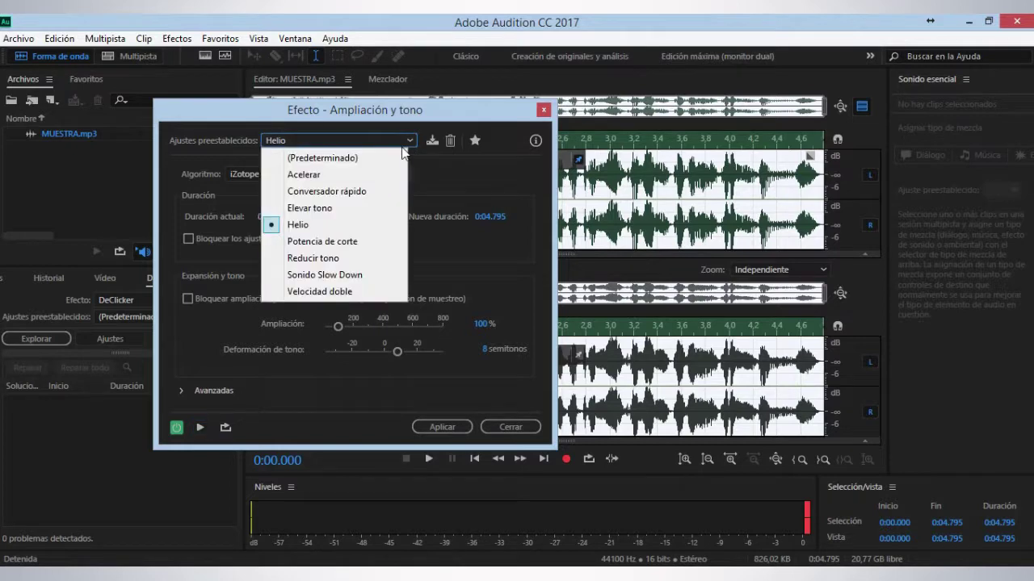
pyautogui.click(346, 293)
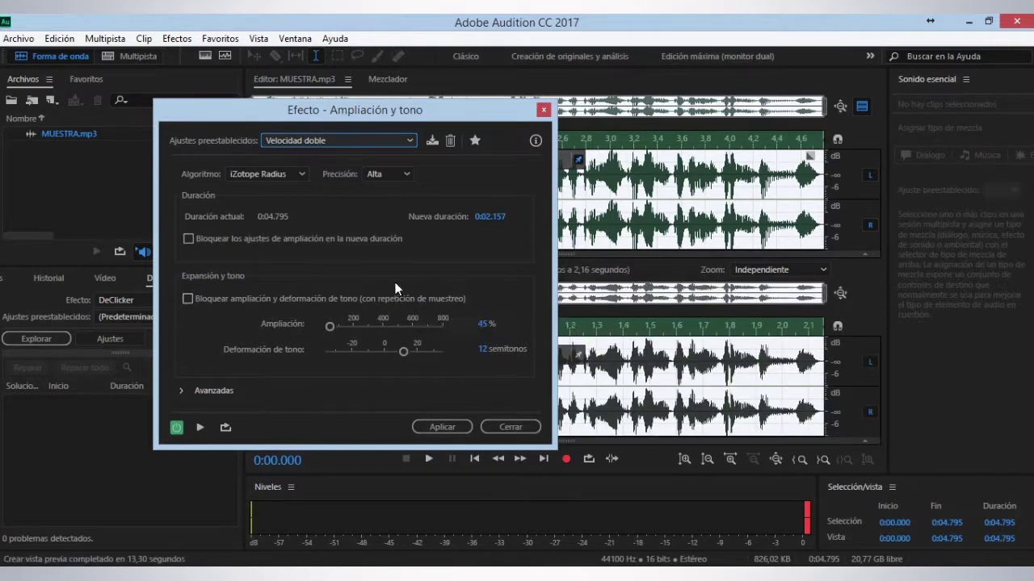
pyautogui.click(202, 427)
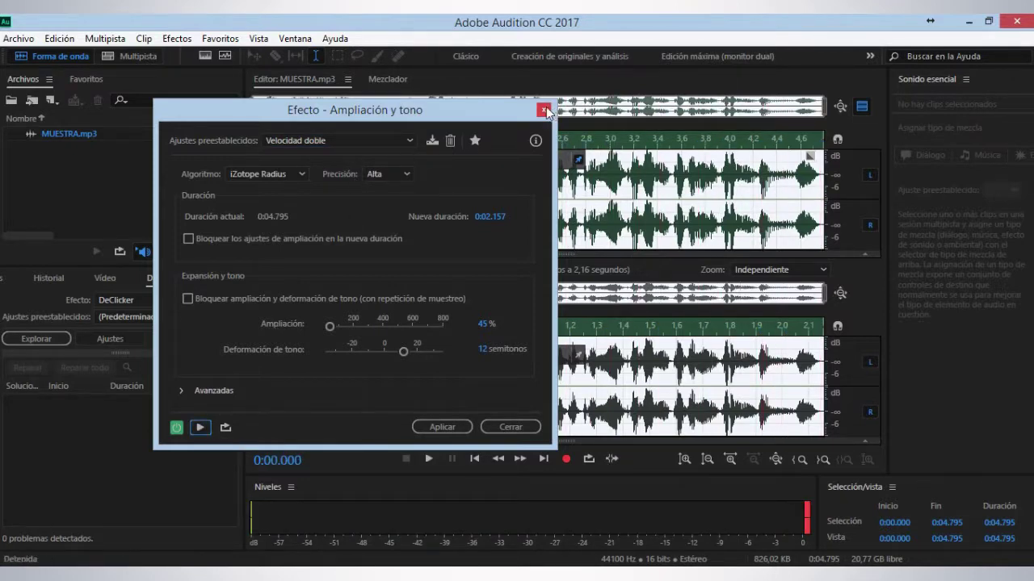
pyautogui.click(511, 427)
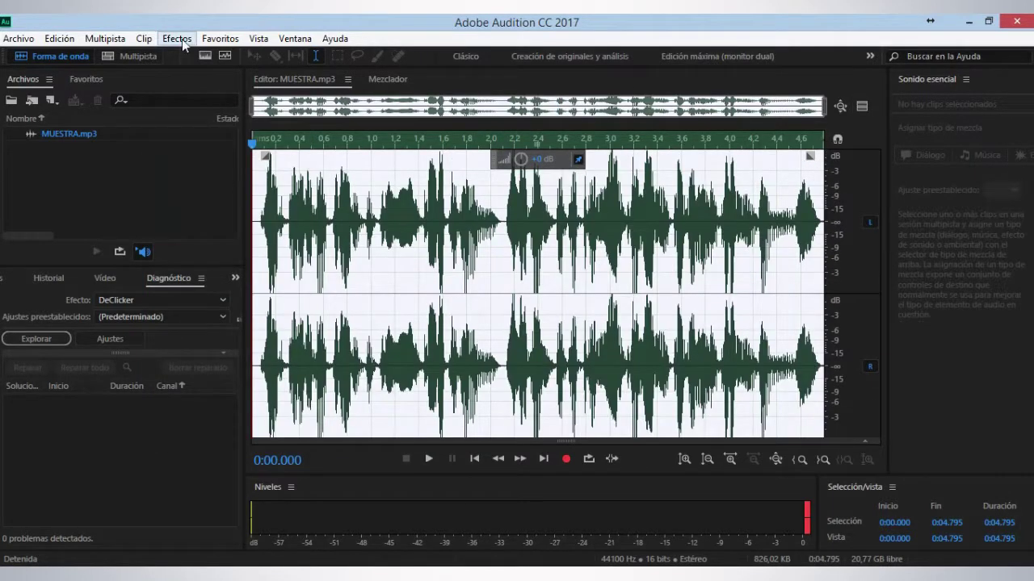
# Open the Reverberación de circunvolución effect and preview the clip with its custom Escalera de caracol estrecha impulse settings
pyautogui.click(180, 39)
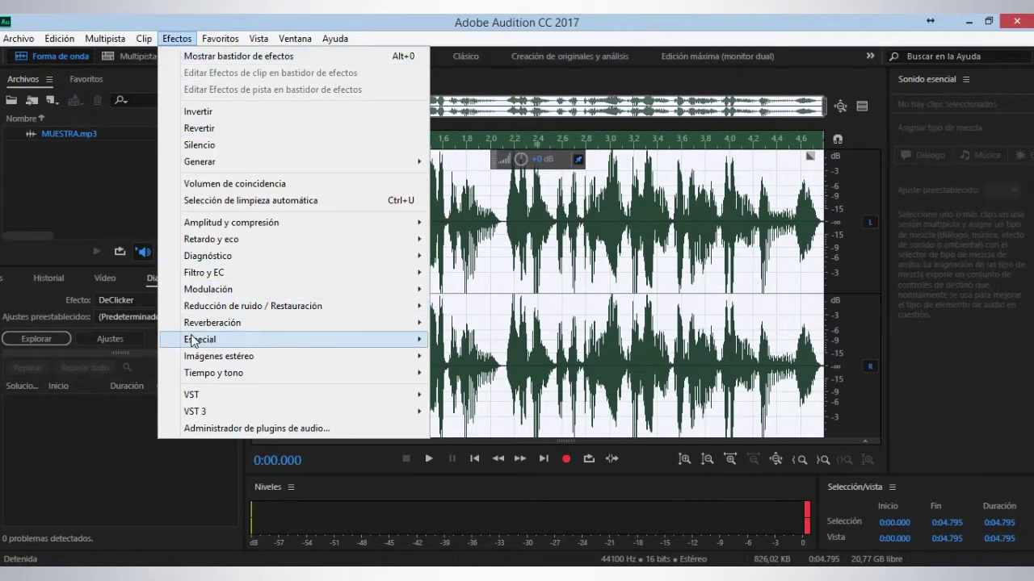
pyautogui.moveTo(193, 340)
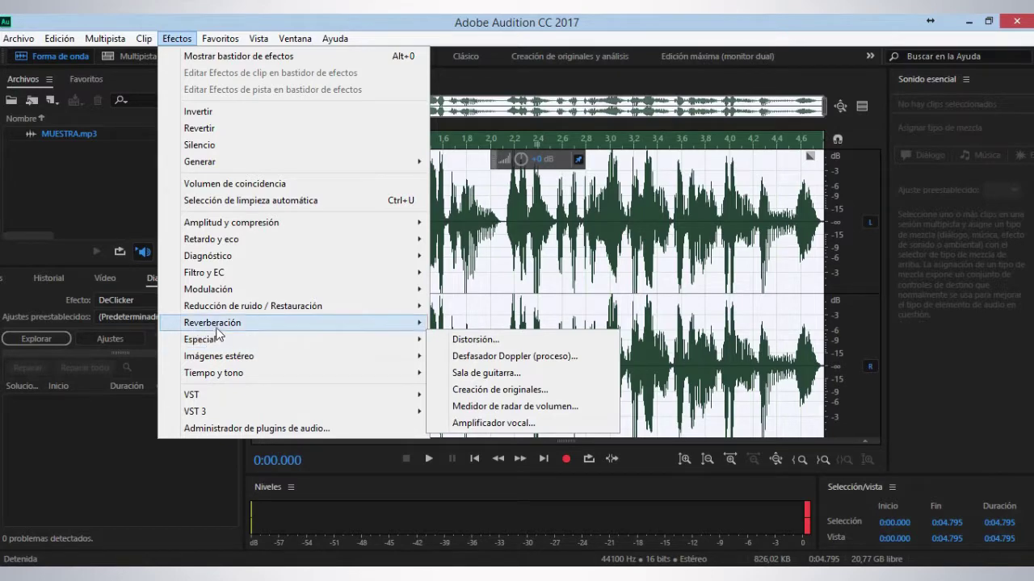
pyautogui.moveTo(226, 361)
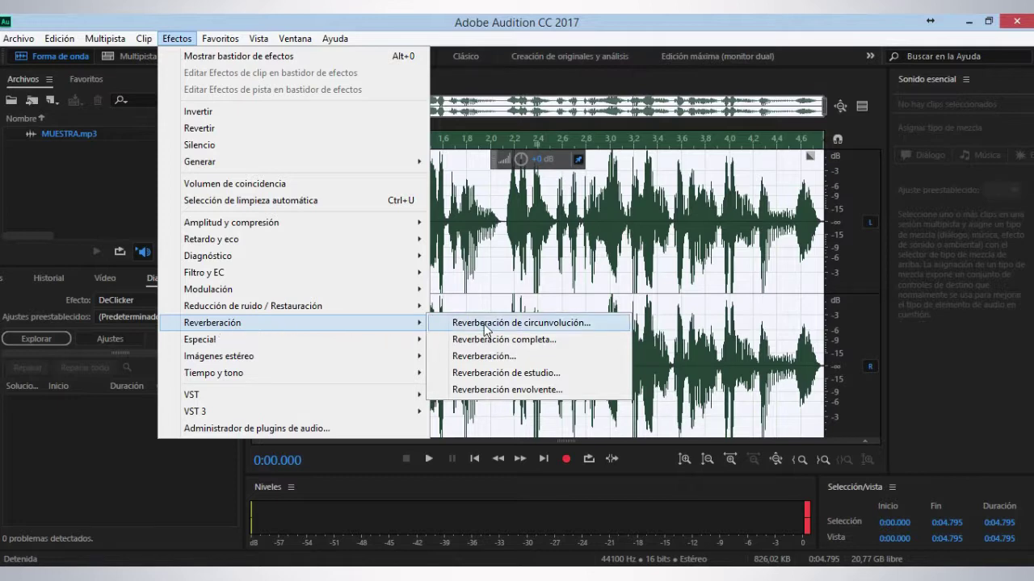
pyautogui.press('Escape')
pyautogui.press('Escape')
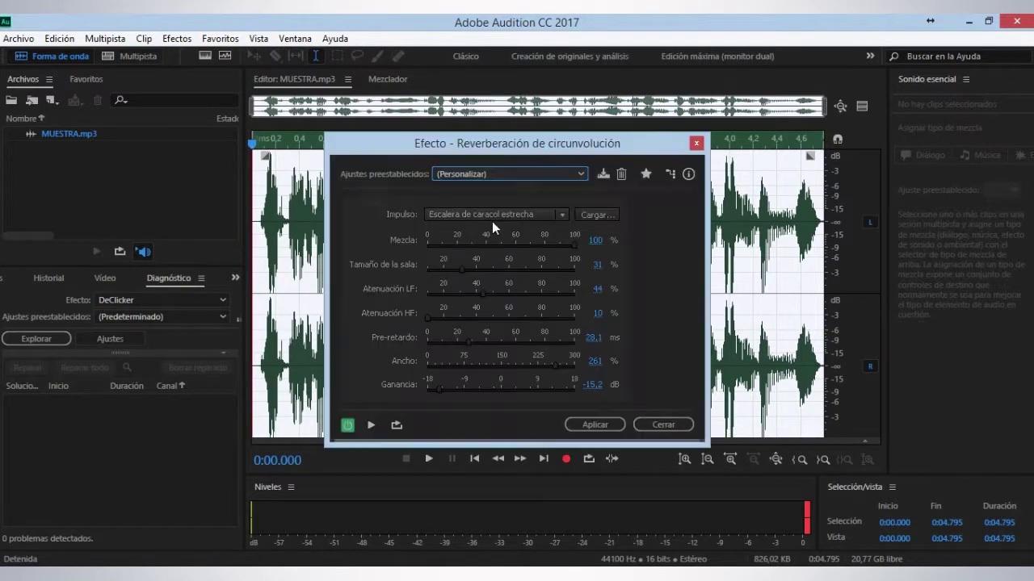
pyautogui.click(371, 426)
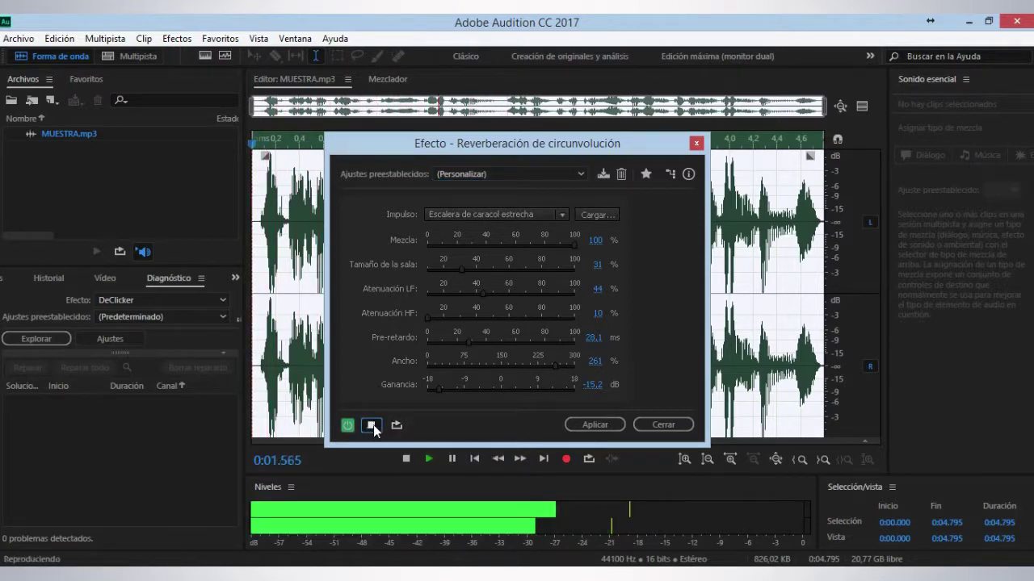
pyautogui.click(372, 425)
# Choose the Bajo el puente preset for the convolution reverb and preview the clip with it
pyautogui.click(571, 177)
pyautogui.click(481, 209)
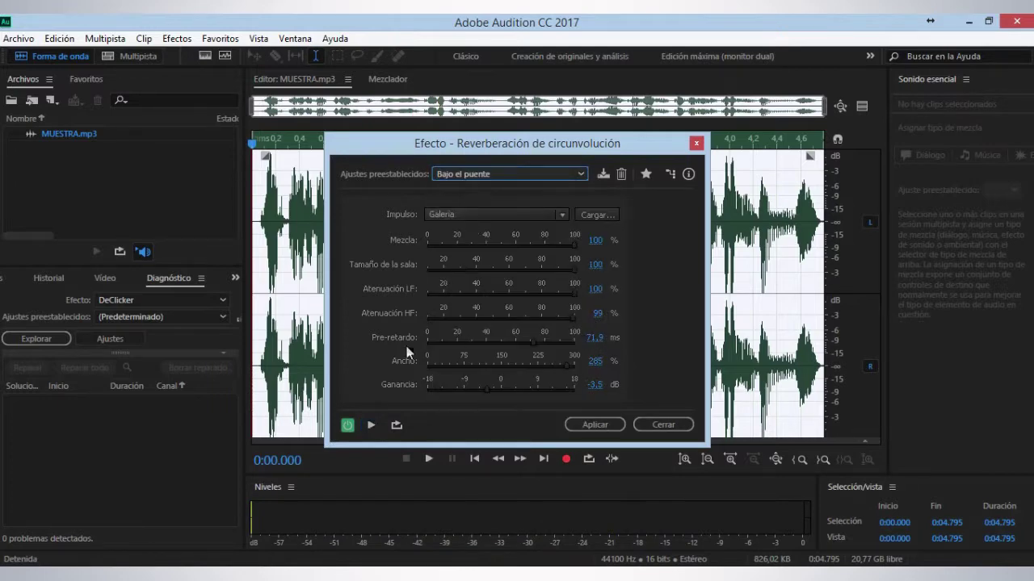
pyautogui.click(372, 425)
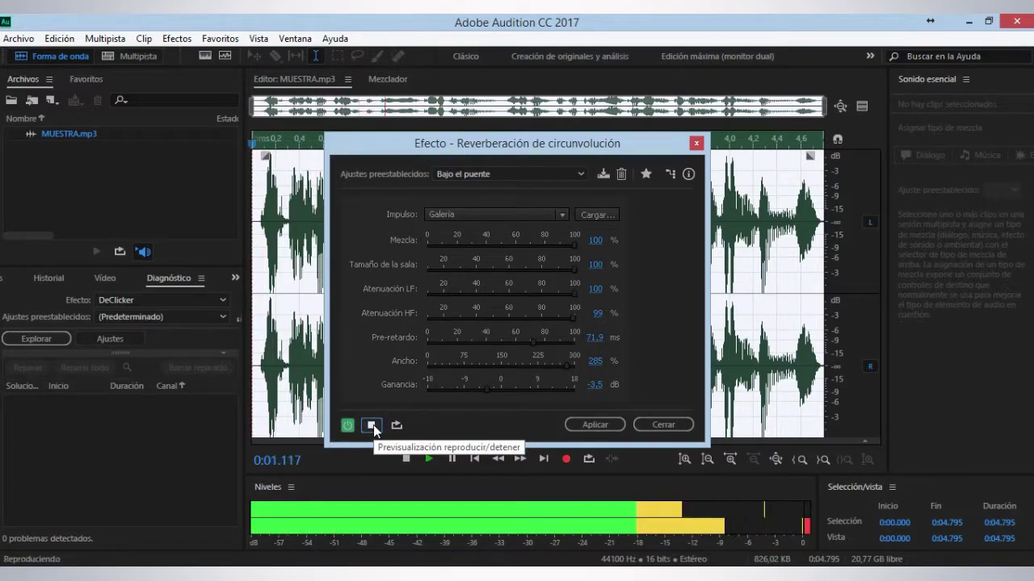
pyautogui.click(373, 425)
# Audition the Efectos de vértice preset and leave Reverberación de circunvolución without applying it
pyautogui.click(566, 173)
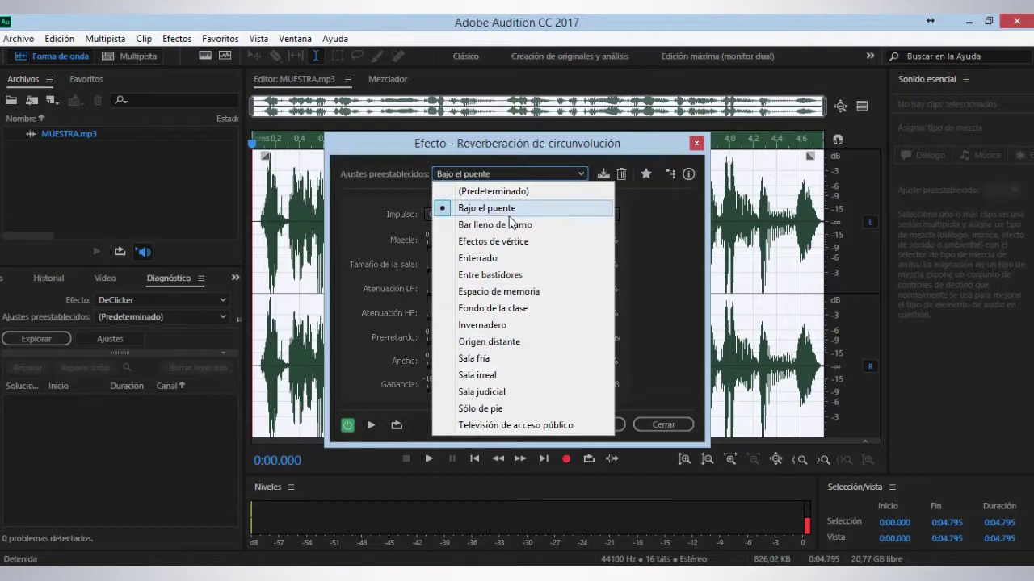
pyautogui.click(489, 241)
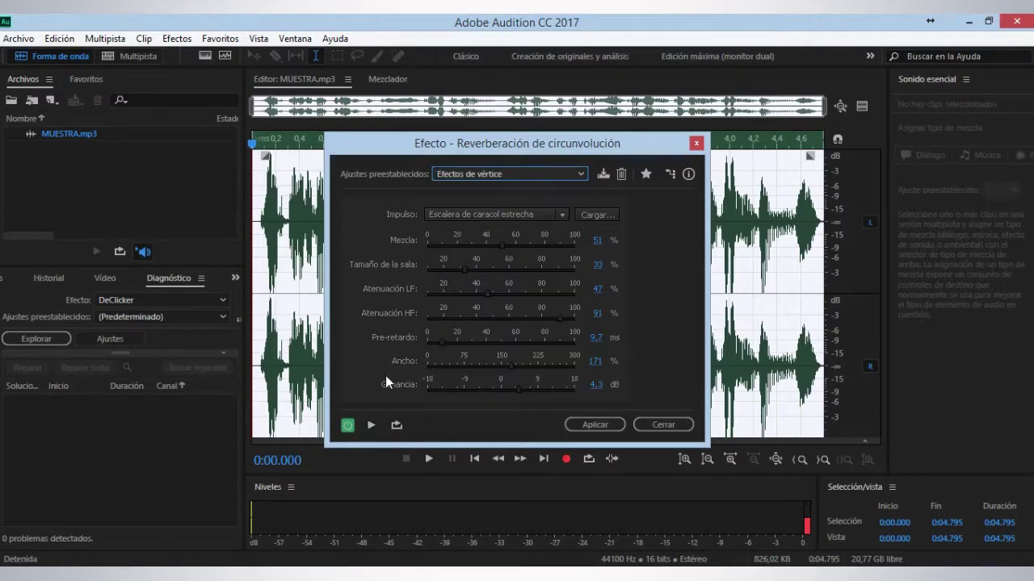
pyautogui.click(372, 425)
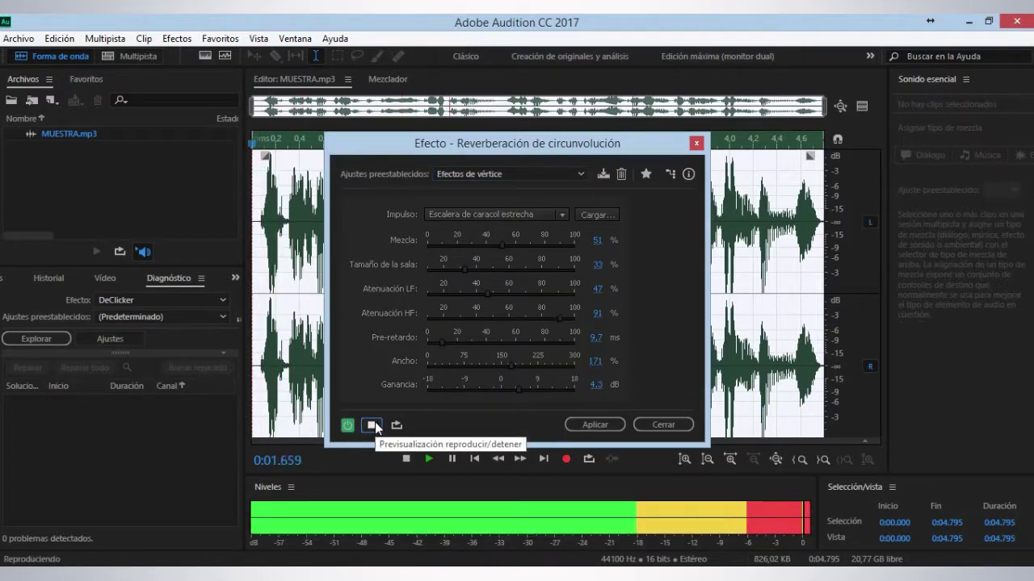
pyautogui.click(372, 425)
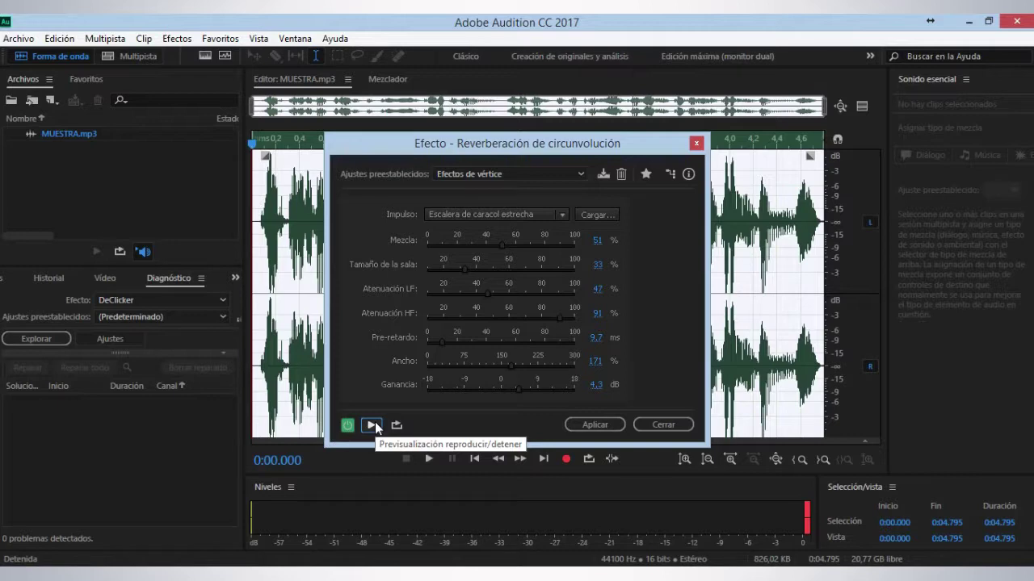
pyautogui.click(662, 425)
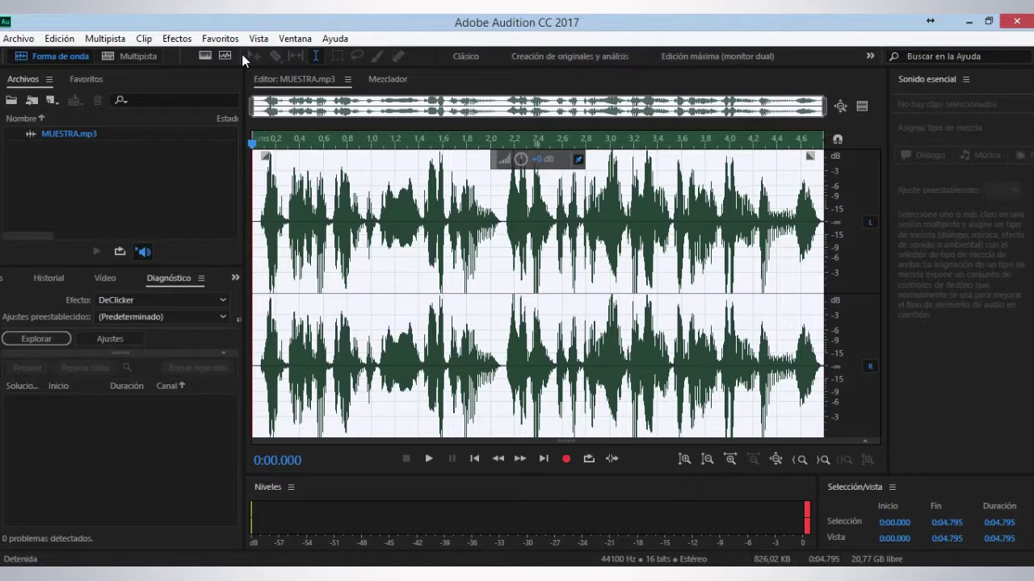
# Open the Coro/Bordeador modulation effect and preview the clip with the Voz femenina preset
pyautogui.click(173, 38)
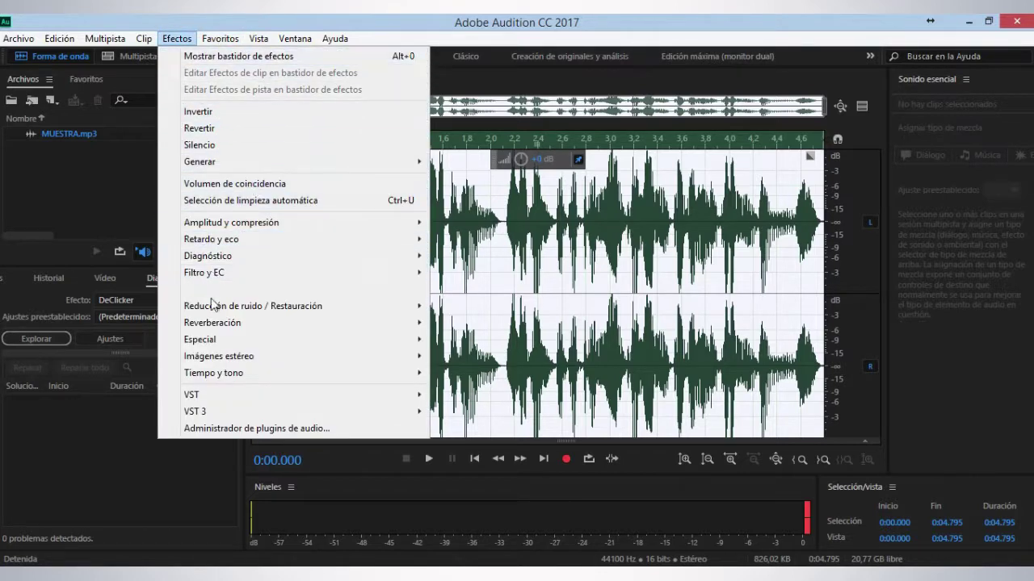
pyautogui.moveTo(216, 293)
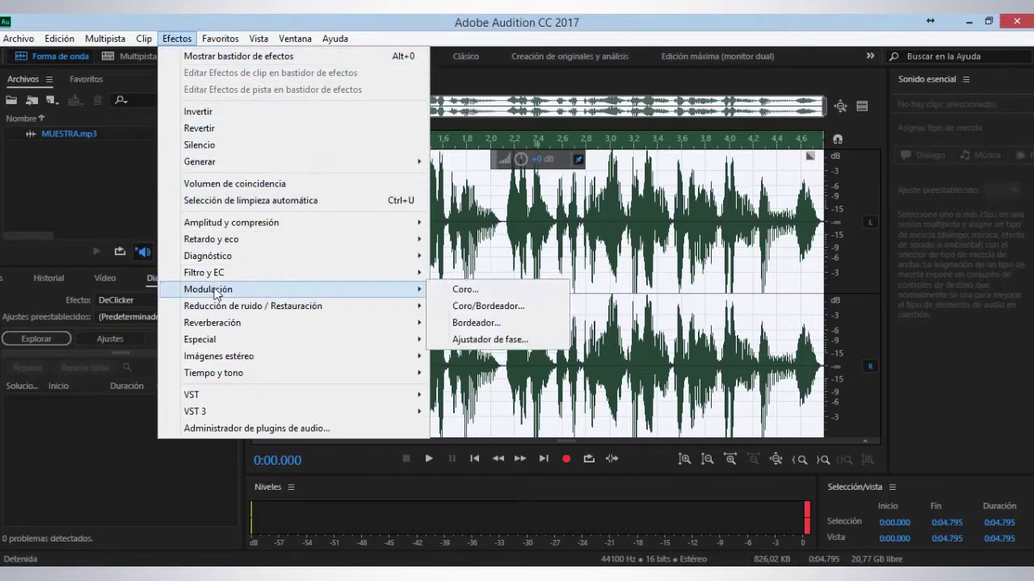
pyautogui.click(477, 306)
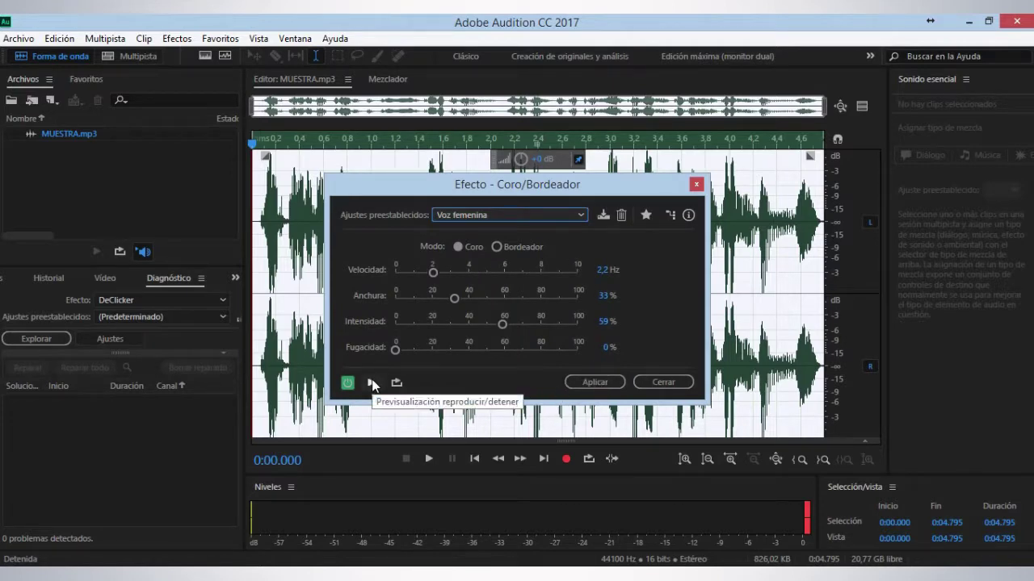
pyautogui.click(372, 384)
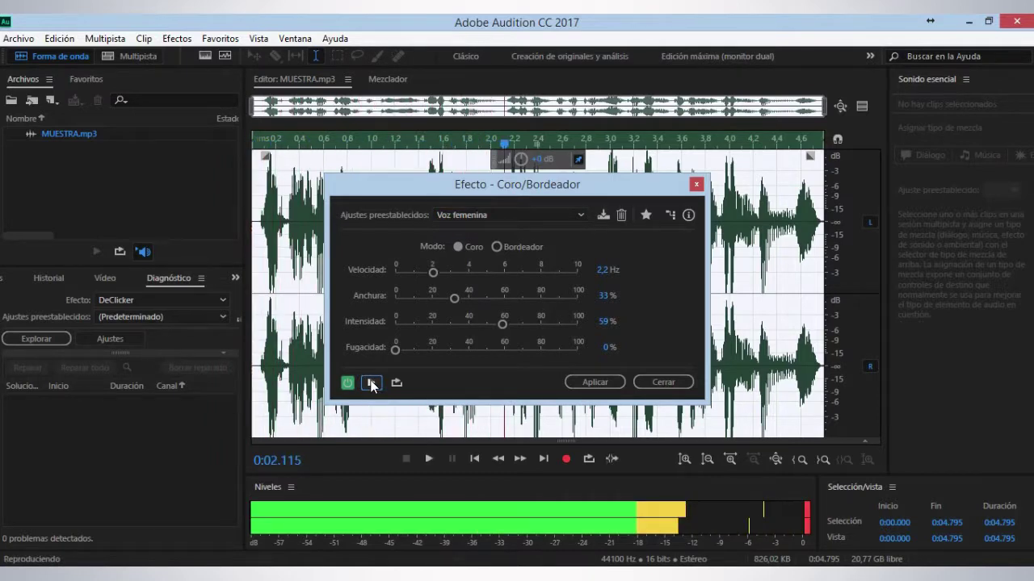
pyautogui.click(372, 383)
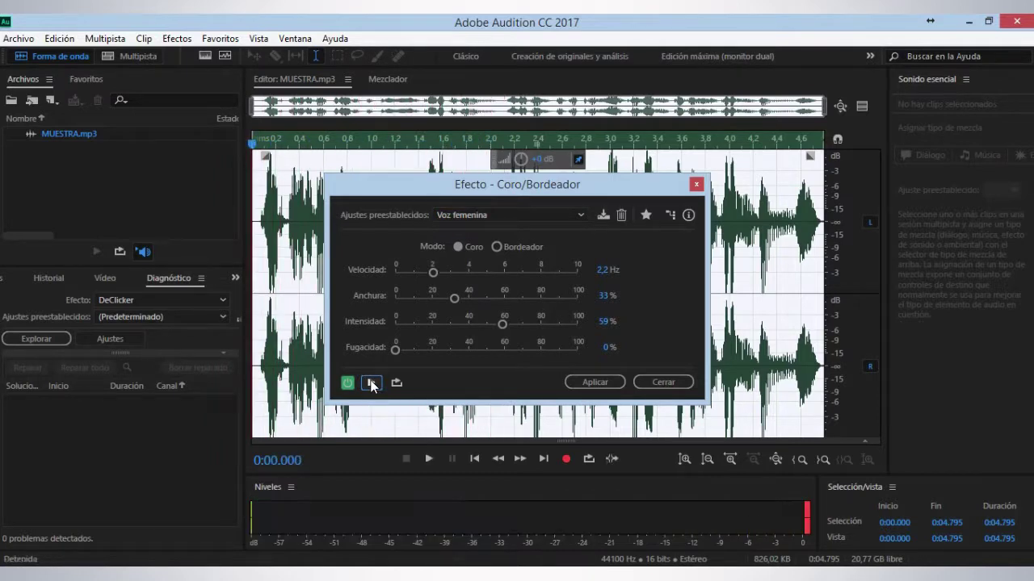
# Choose the Coro denso preset in Coro/Bordeador and preview the clip with it
pyautogui.click(581, 215)
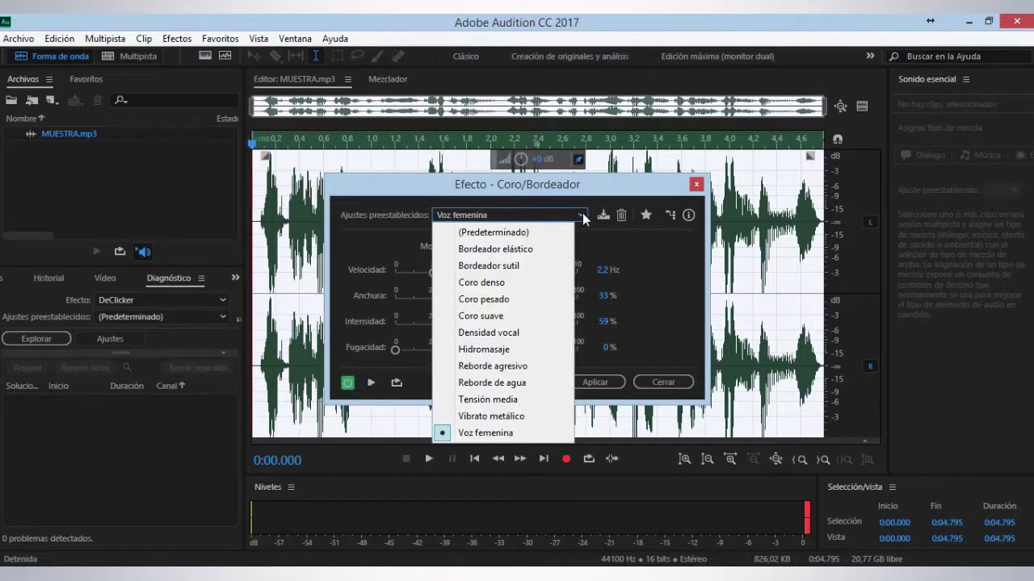
pyautogui.click(490, 284)
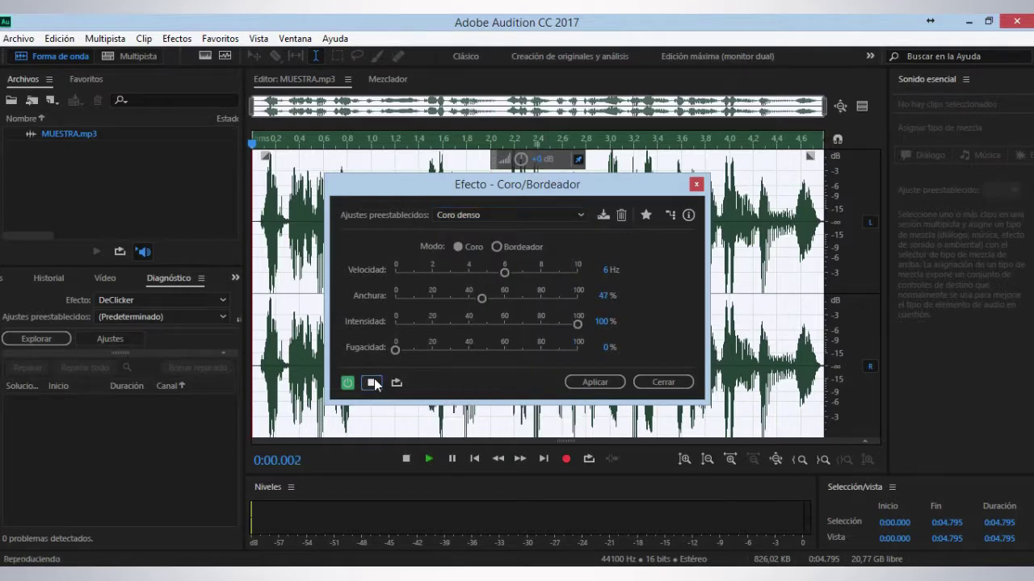
pyautogui.click(373, 380)
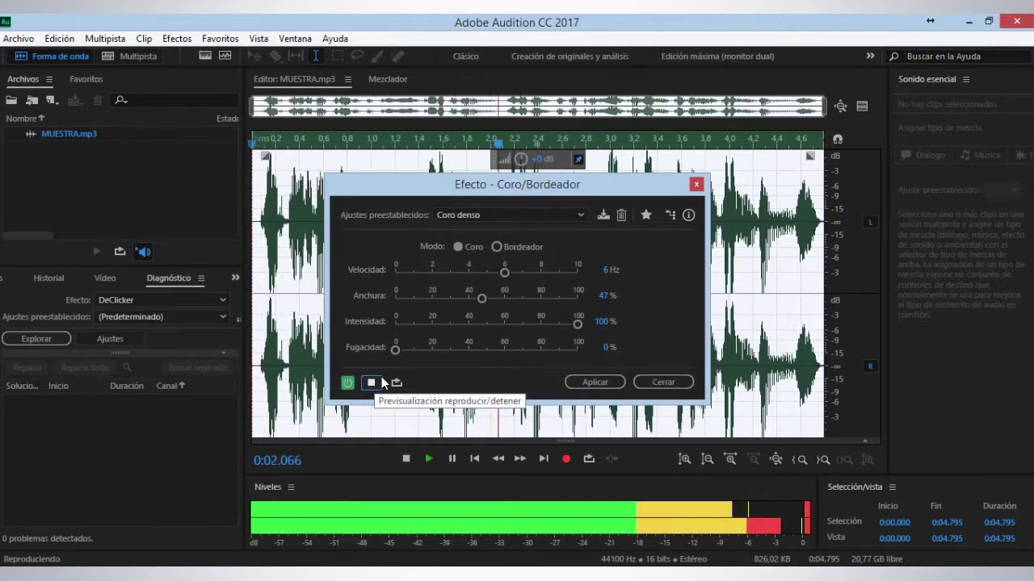
pyautogui.click(373, 381)
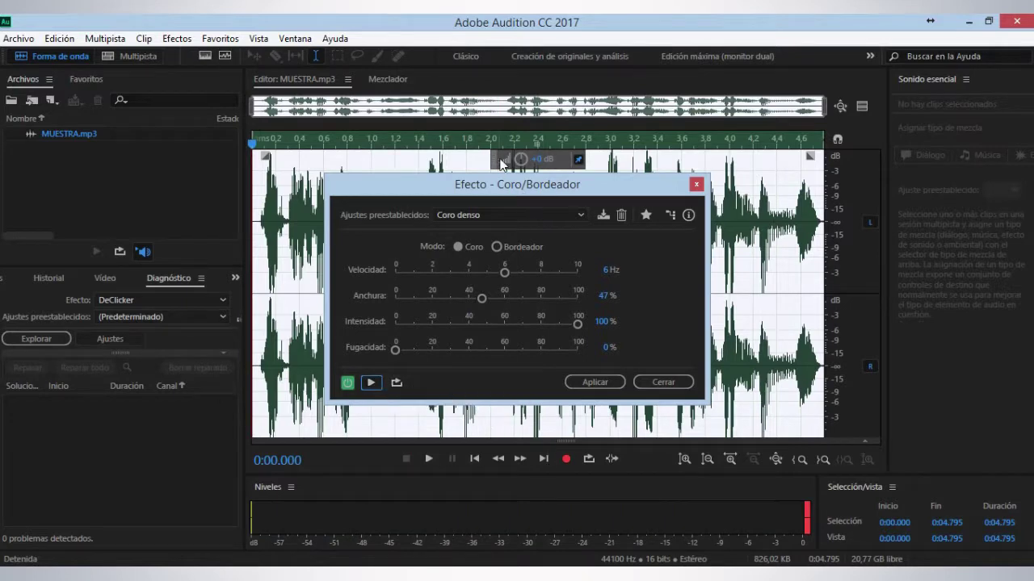
# Move the Coro/Bordeador dialog away from the upper waveform and play the clip from about 2.46 s
pyautogui.moveTo(462, 192); pyautogui.dragTo(627, 290)
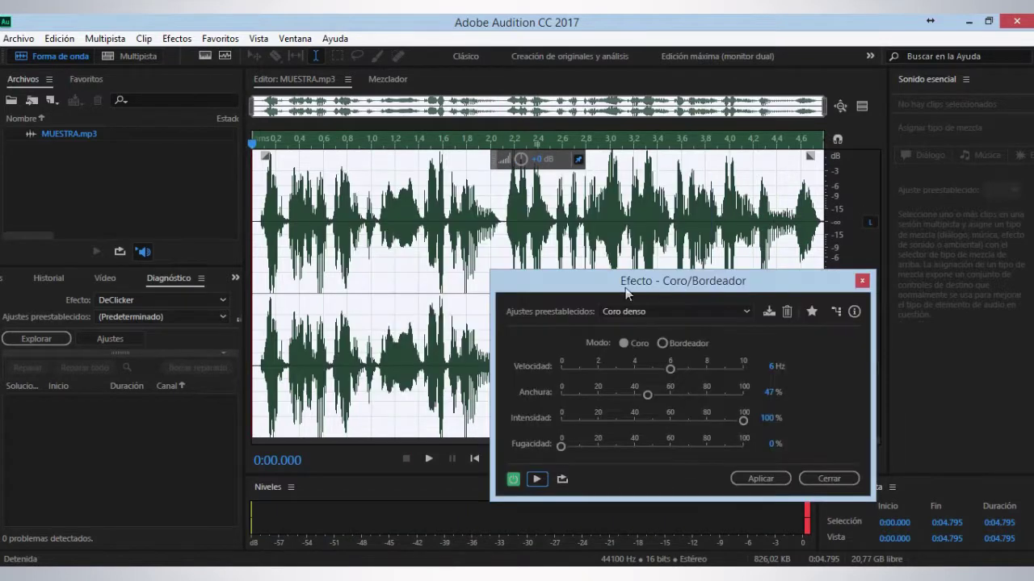
pyautogui.click(546, 231)
pyautogui.press('space')
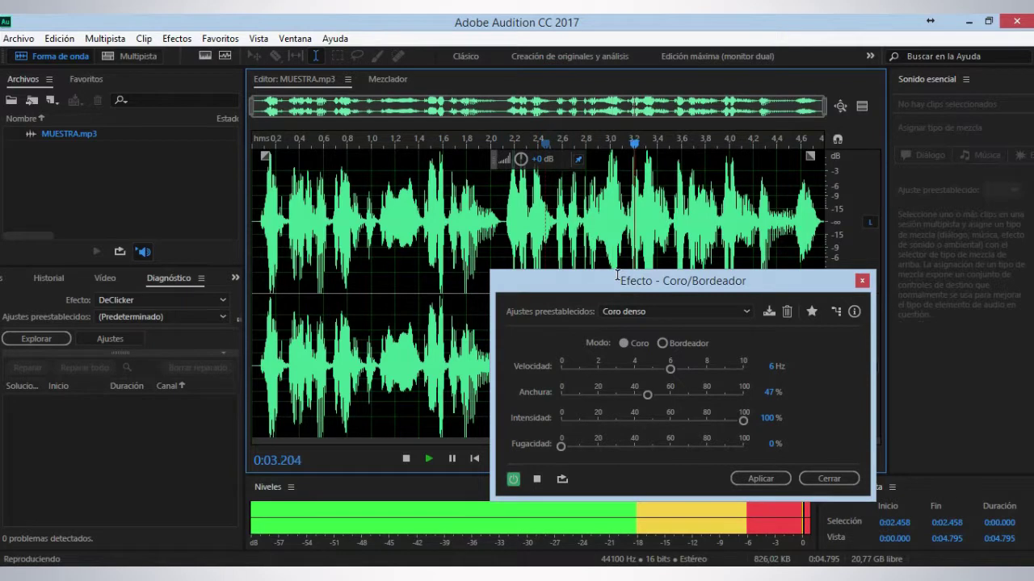
# Audition the clip with the Voz femenina preset and leave Coro/Bordeador without applying it
pyautogui.moveTo(501, 212); pyautogui.dragTo(491, 199)
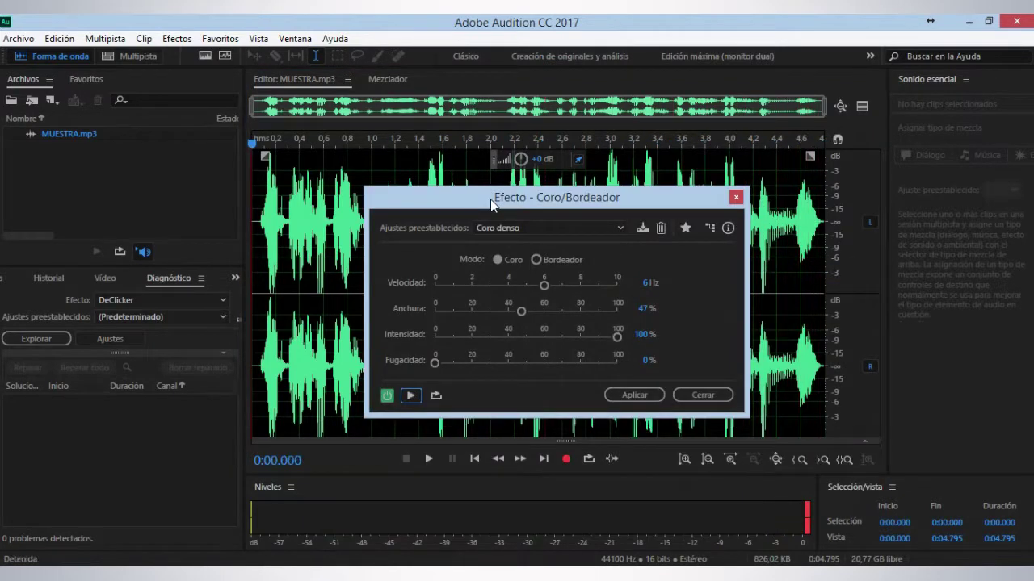
pyautogui.click(547, 227)
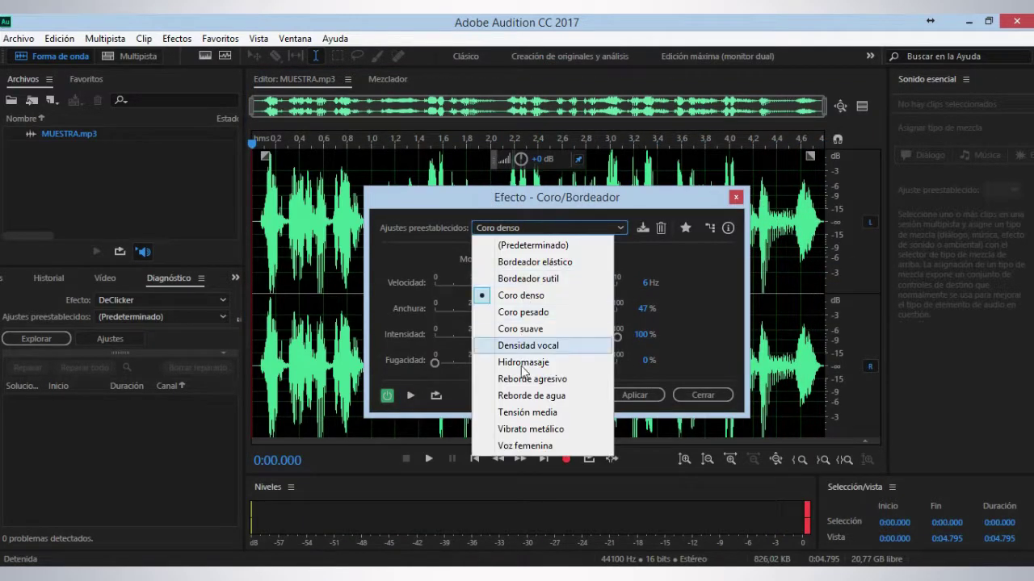
pyautogui.click(532, 445)
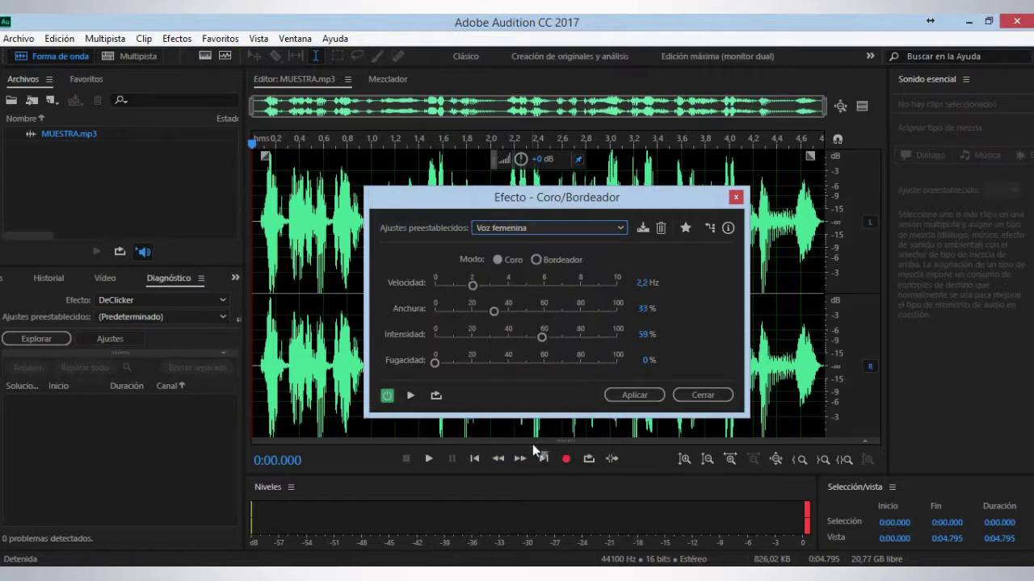
pyautogui.click(410, 396)
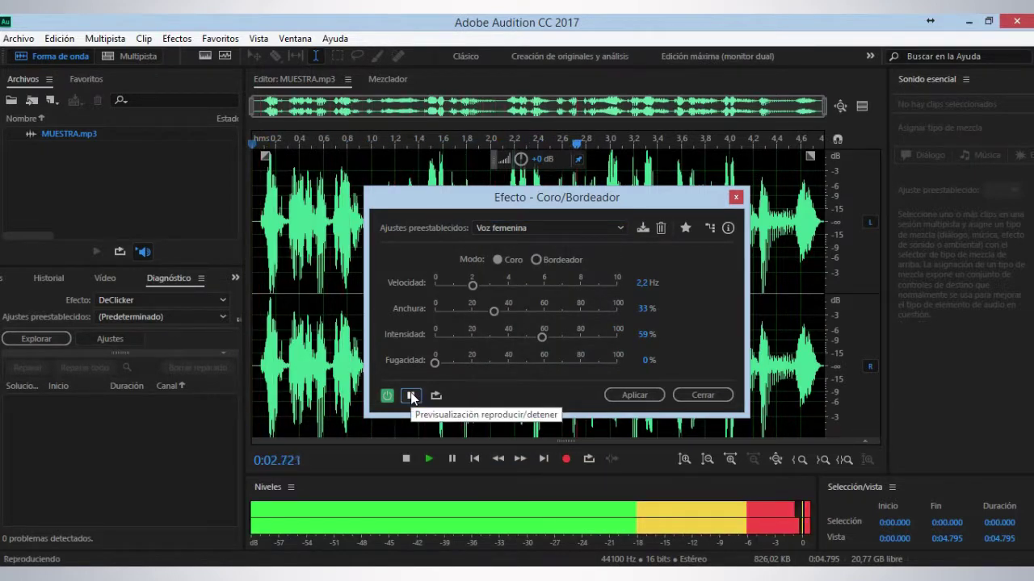
pyautogui.click(736, 197)
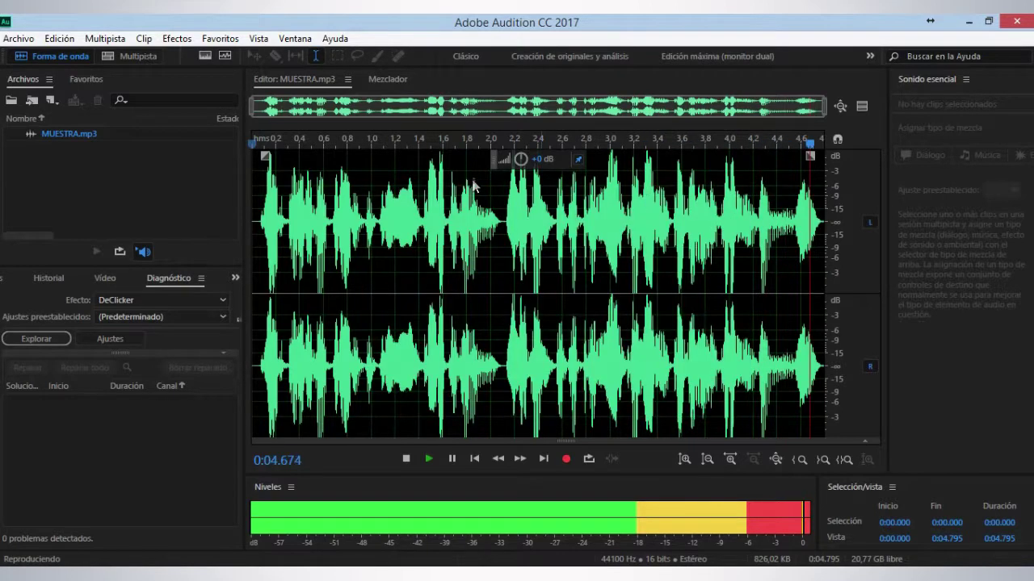
# Open the Coro modulation effect, try the 10 voces preset, and preview the clip with the (Predeterminado) preset
pyautogui.click(177, 38)
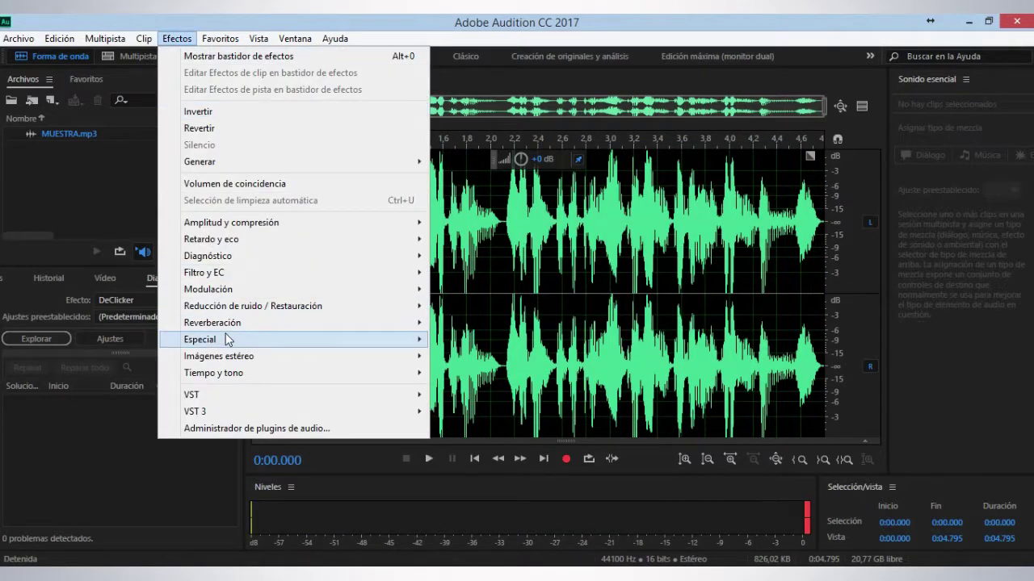
pyautogui.moveTo(228, 295)
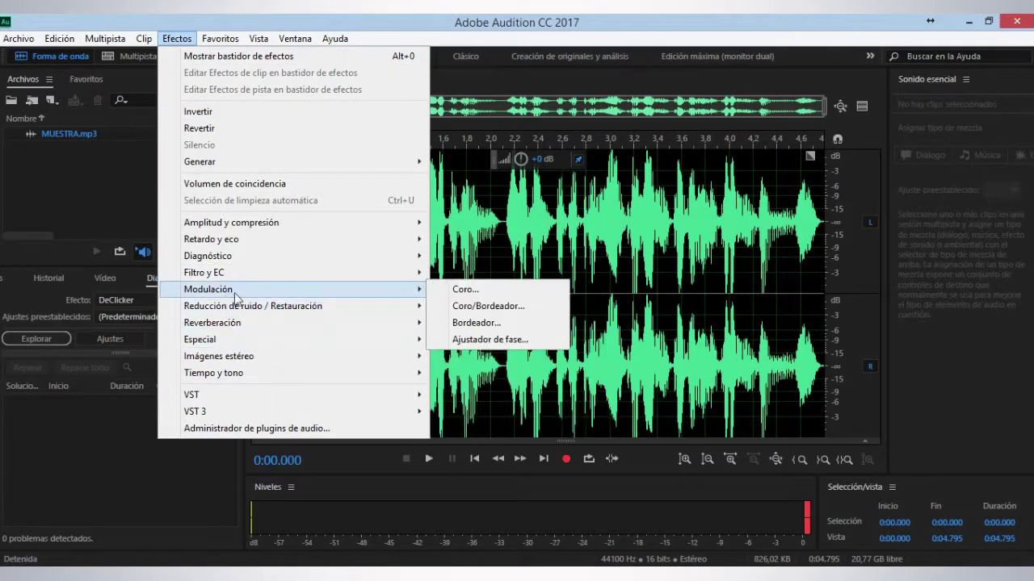
pyautogui.click(469, 290)
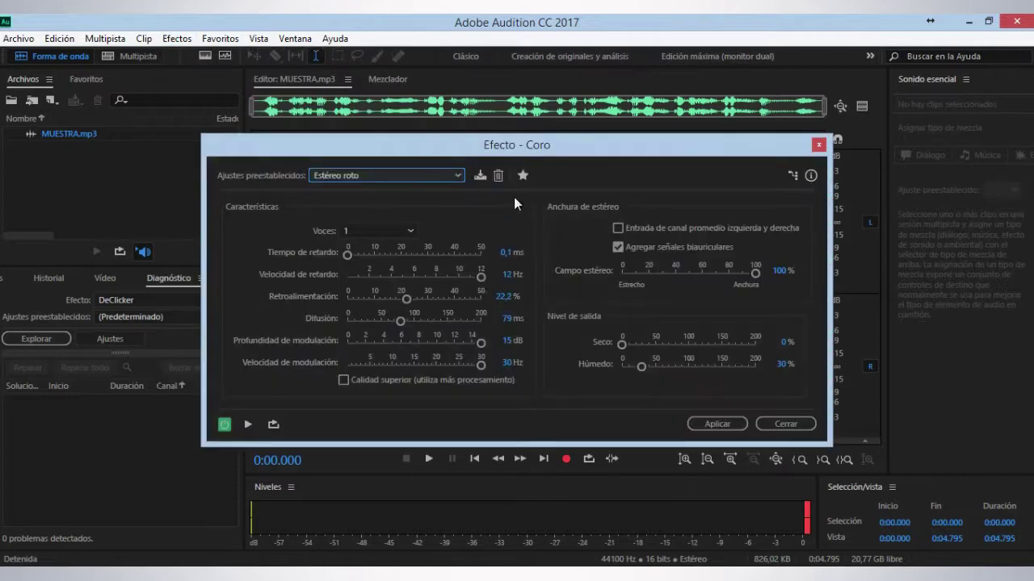
pyautogui.click(458, 175)
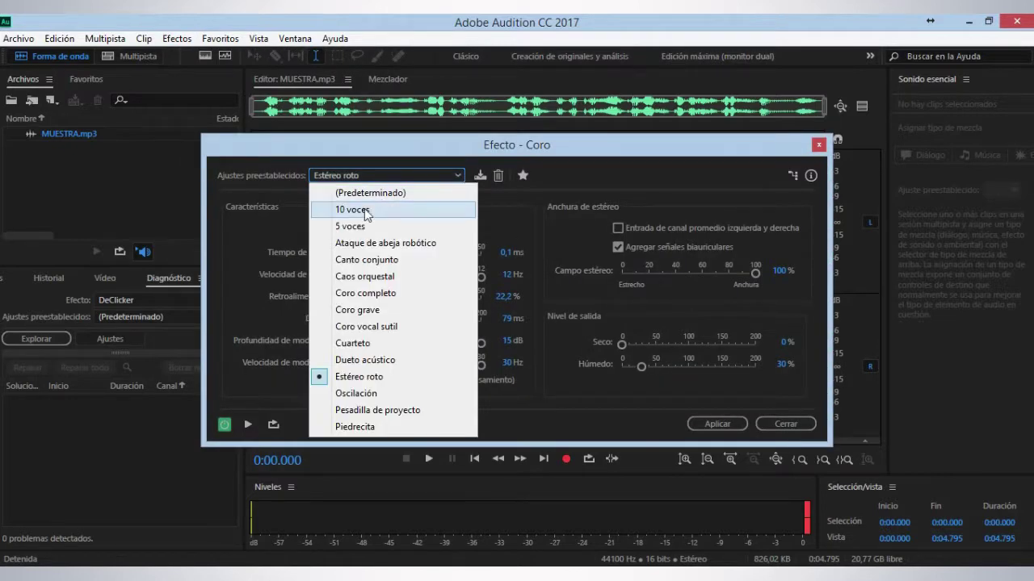
pyautogui.click(365, 208)
pyautogui.click(379, 175)
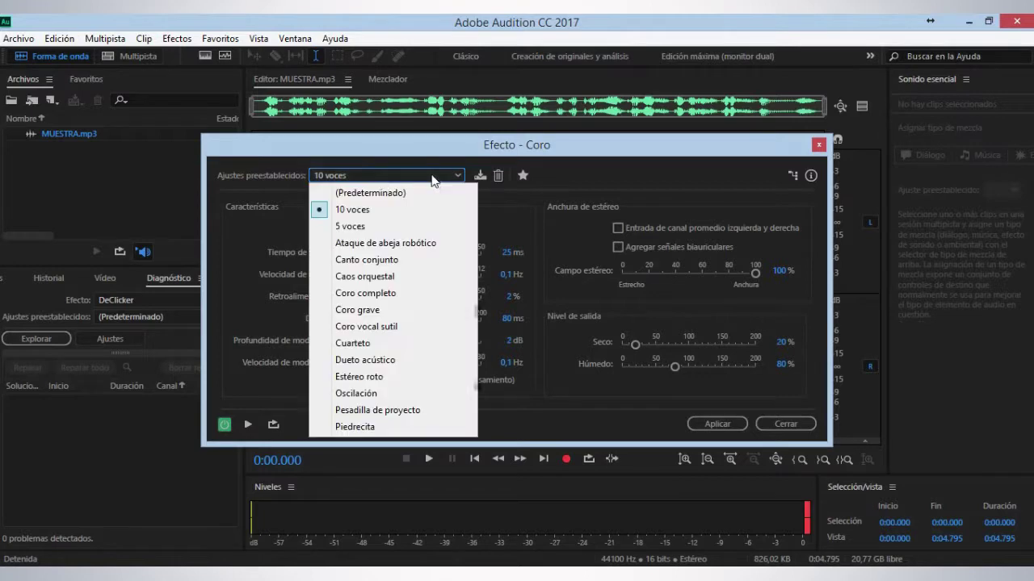
pyautogui.click(348, 191)
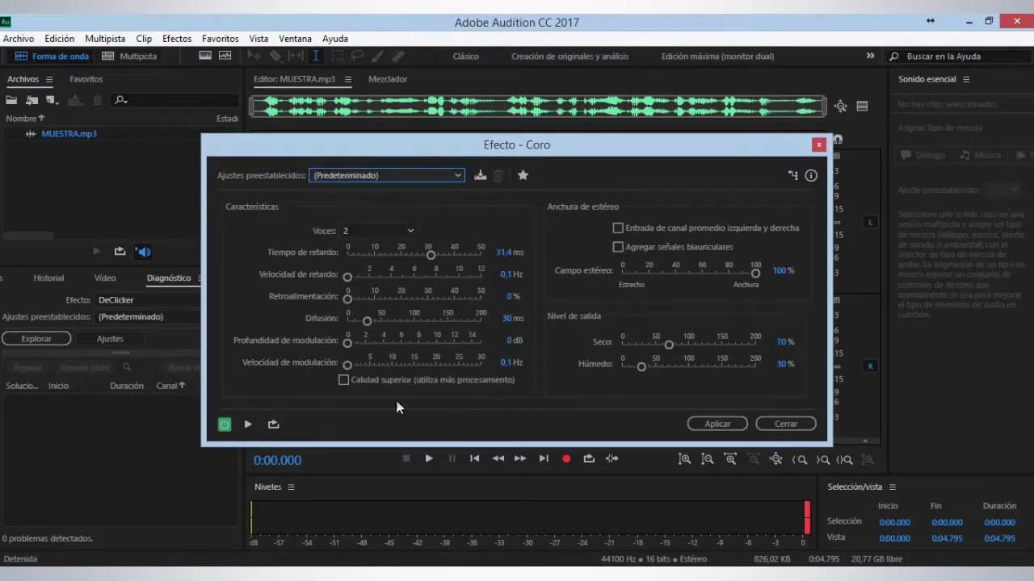
pyautogui.click(248, 425)
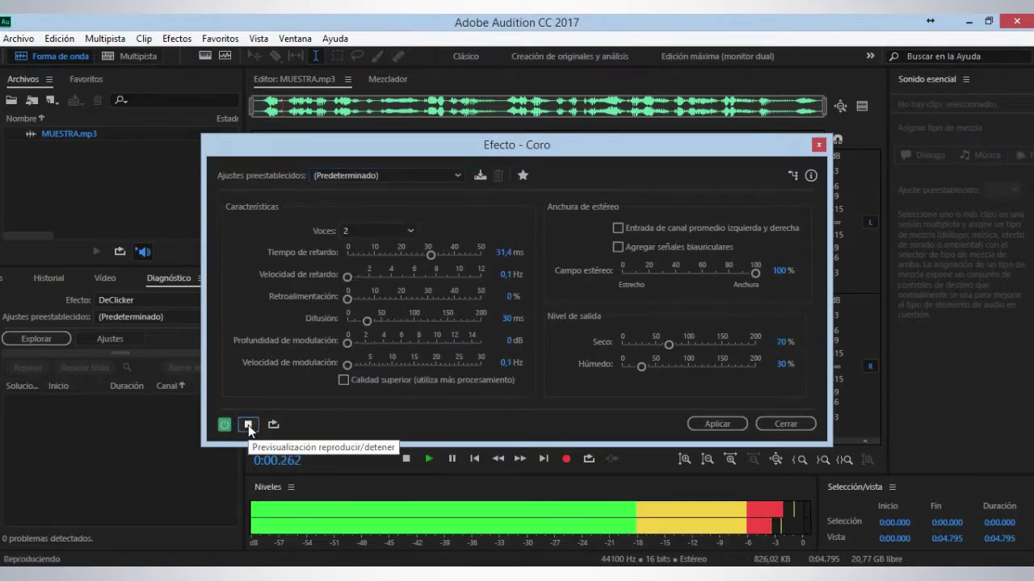
# Set the chorus to 4 voices during playback, and preview the clip with 8 voices
pyautogui.click(412, 231)
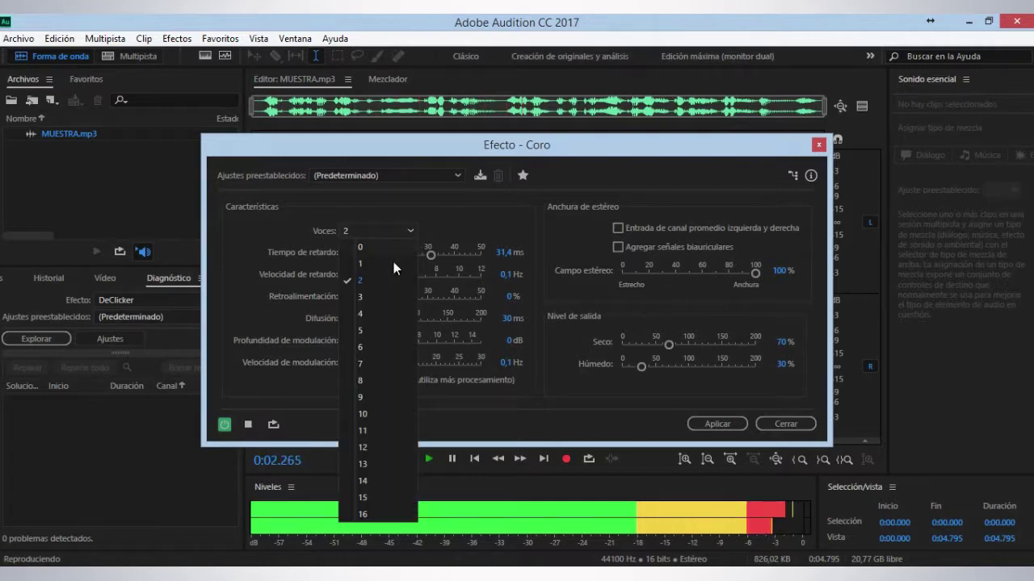
pyautogui.click(361, 310)
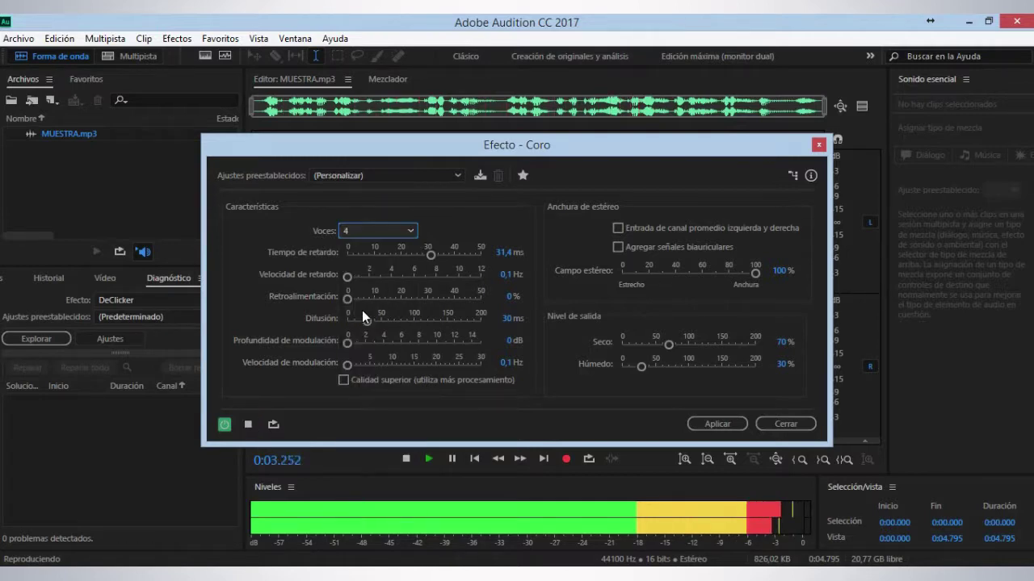
pyautogui.click(403, 231)
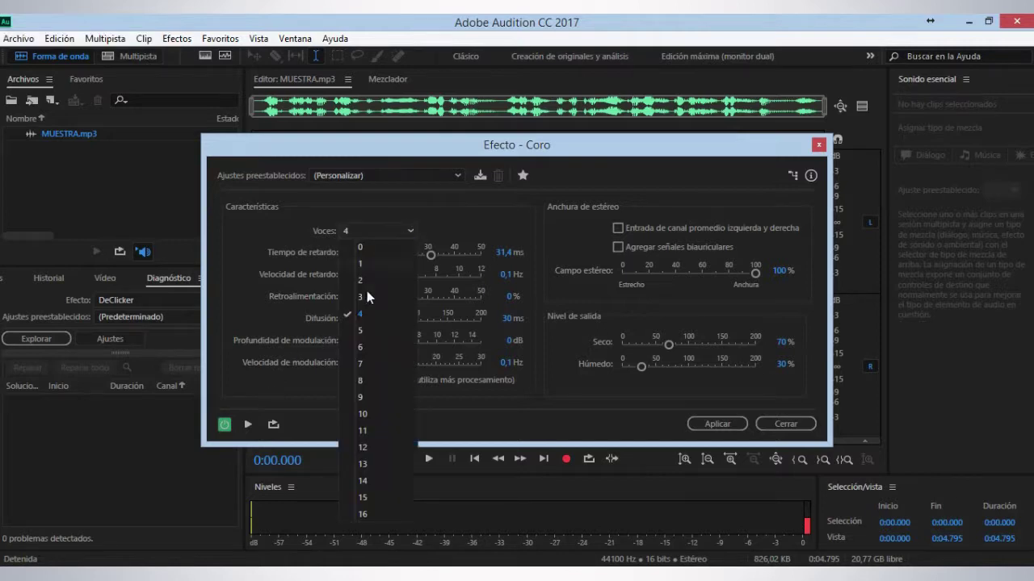
pyautogui.click(361, 379)
pyautogui.click(248, 424)
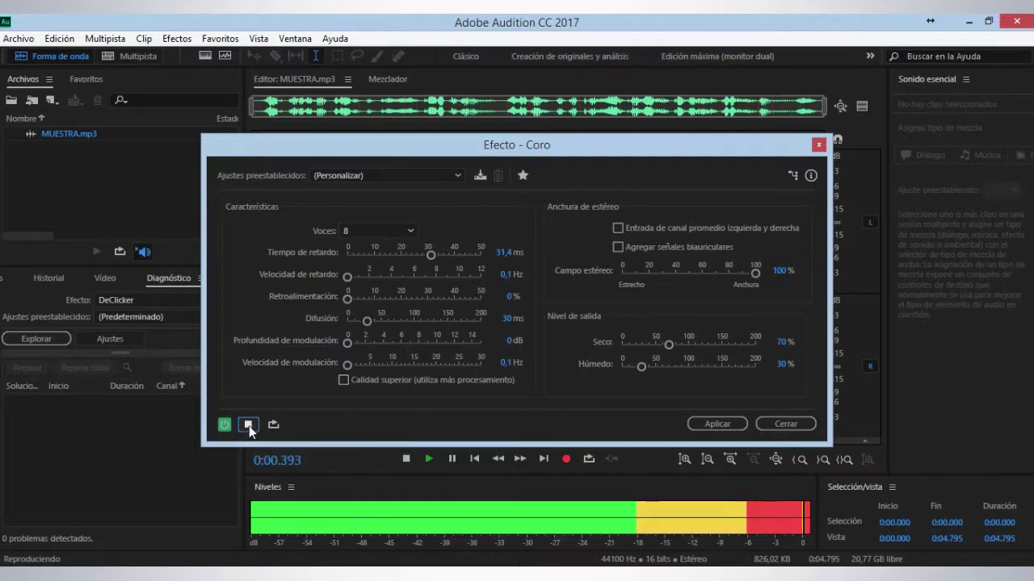
pyautogui.click(250, 428)
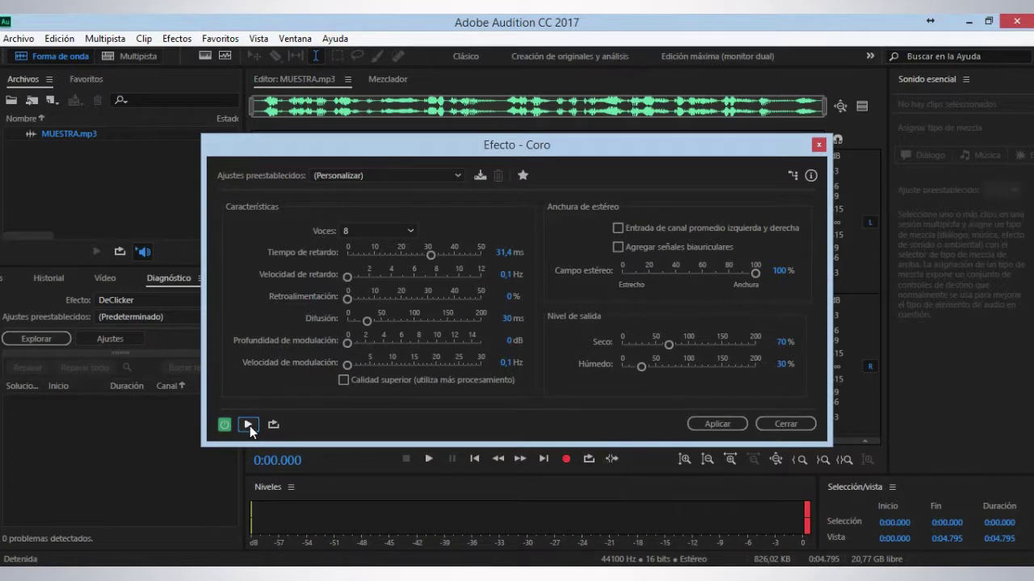
pyautogui.click(408, 232)
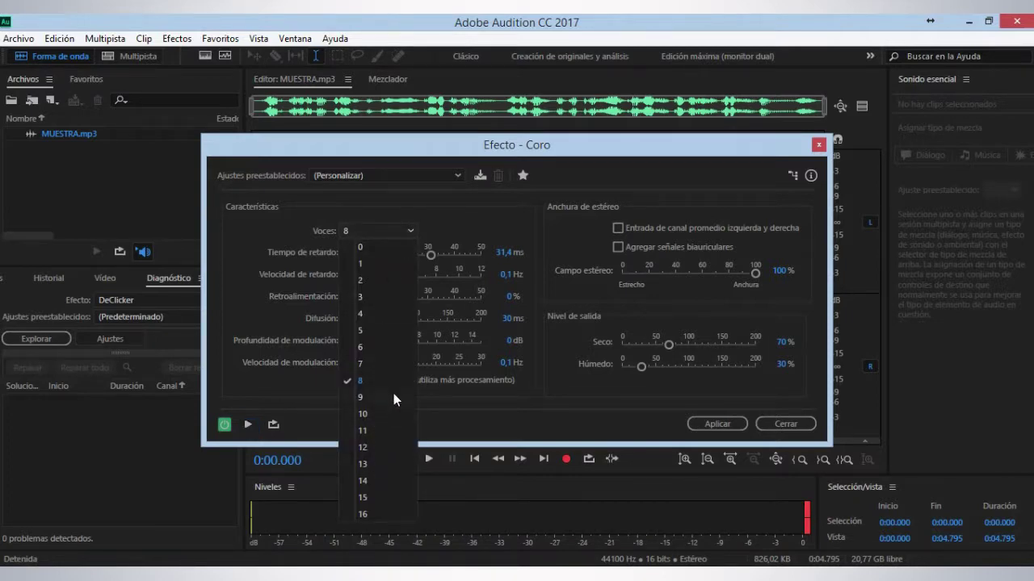
# Audition the clip with the Piedrecita preset and leave the Coro effect without applying it
pyautogui.click(452, 176)
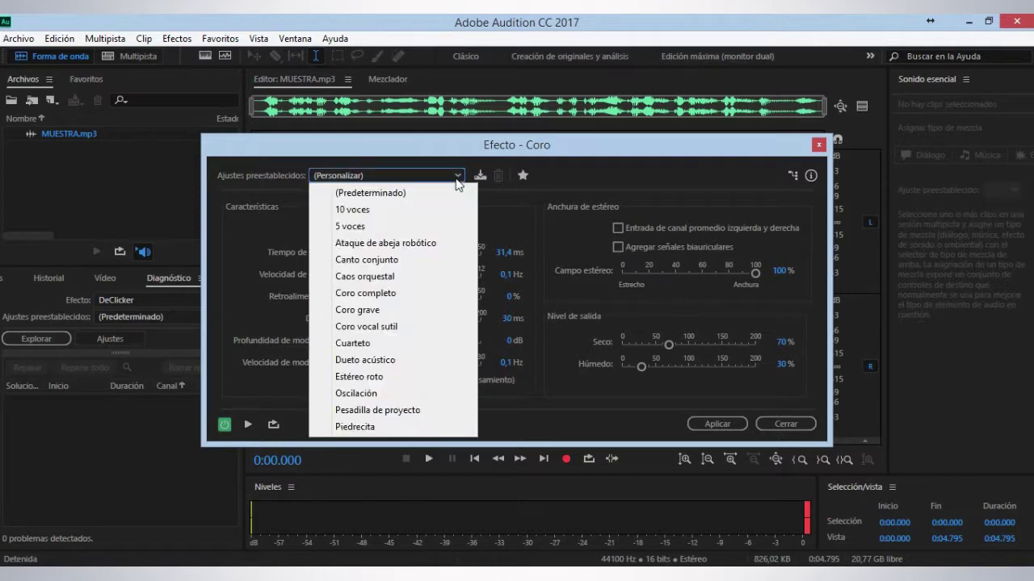
pyautogui.click(360, 424)
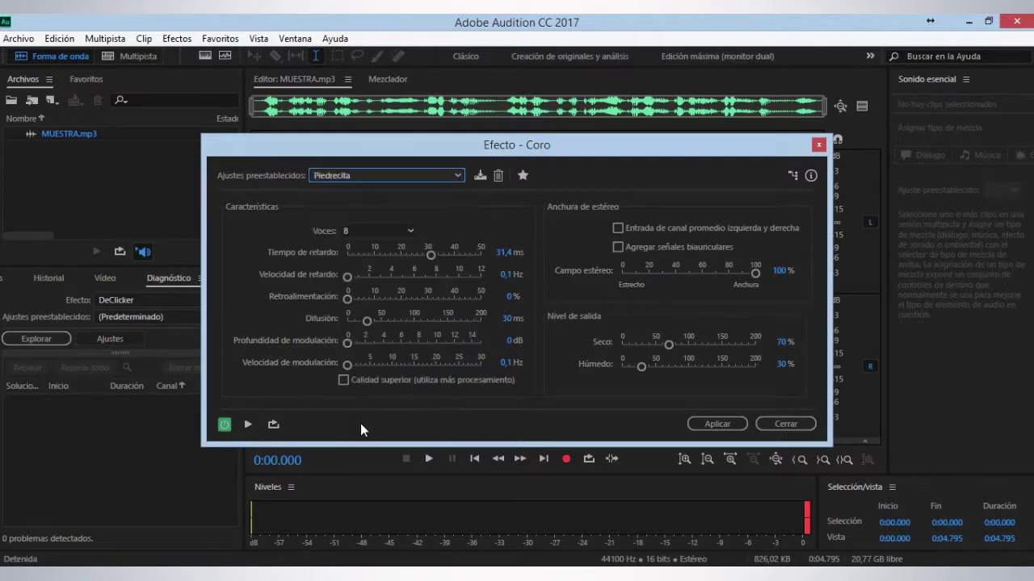
pyautogui.click(246, 425)
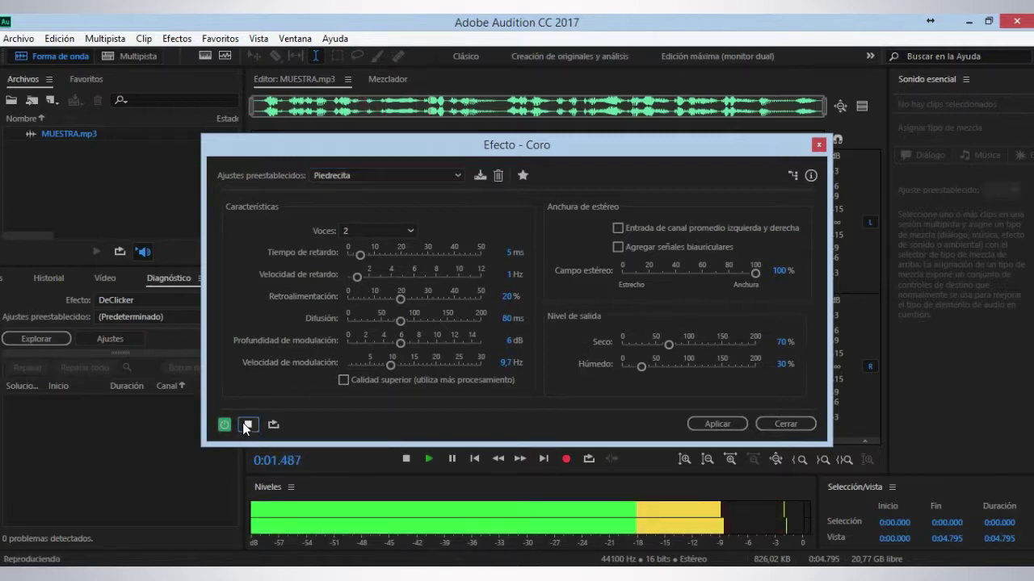
pyautogui.click(819, 146)
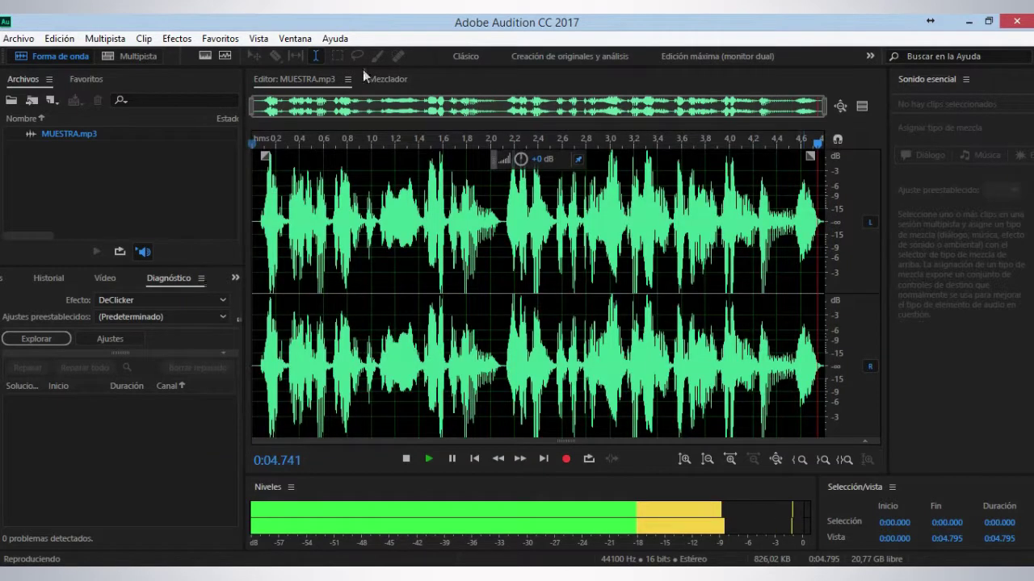
# Open the Bordeador modulation effect and preview the clip with the Jimmy preset
pyautogui.click(172, 39)
pyautogui.moveTo(255, 277)
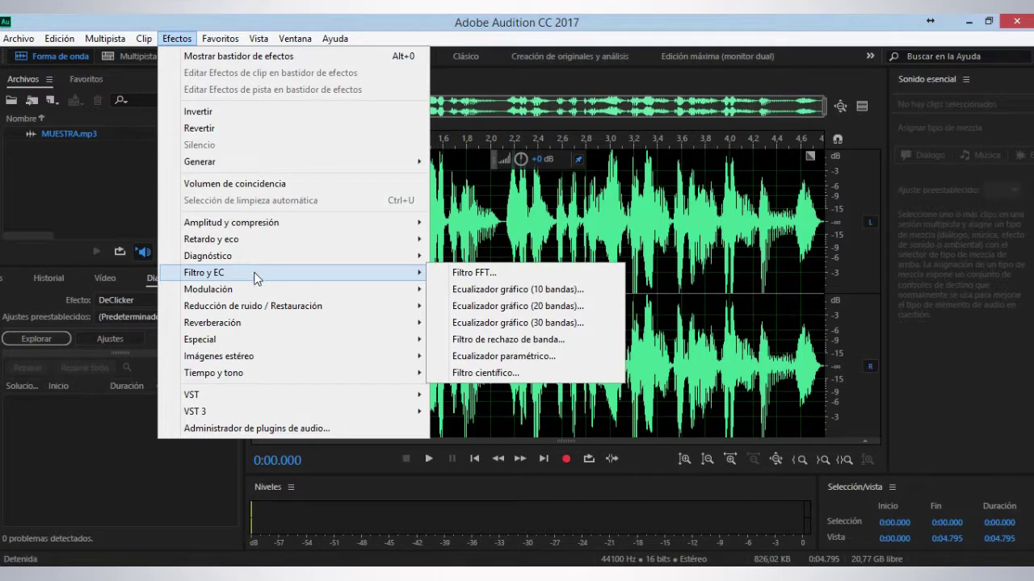
pyautogui.moveTo(239, 341)
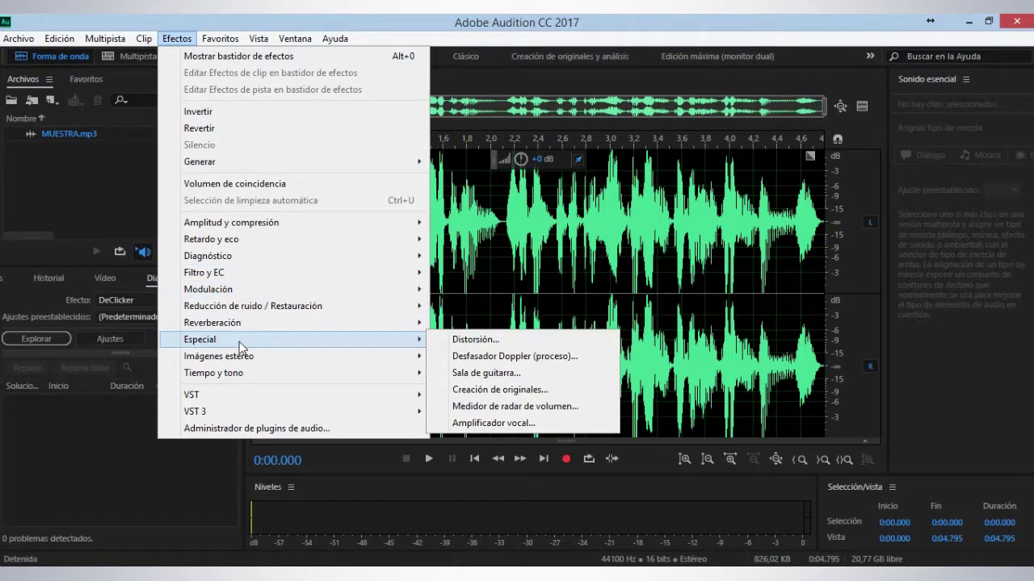
pyautogui.moveTo(241, 363)
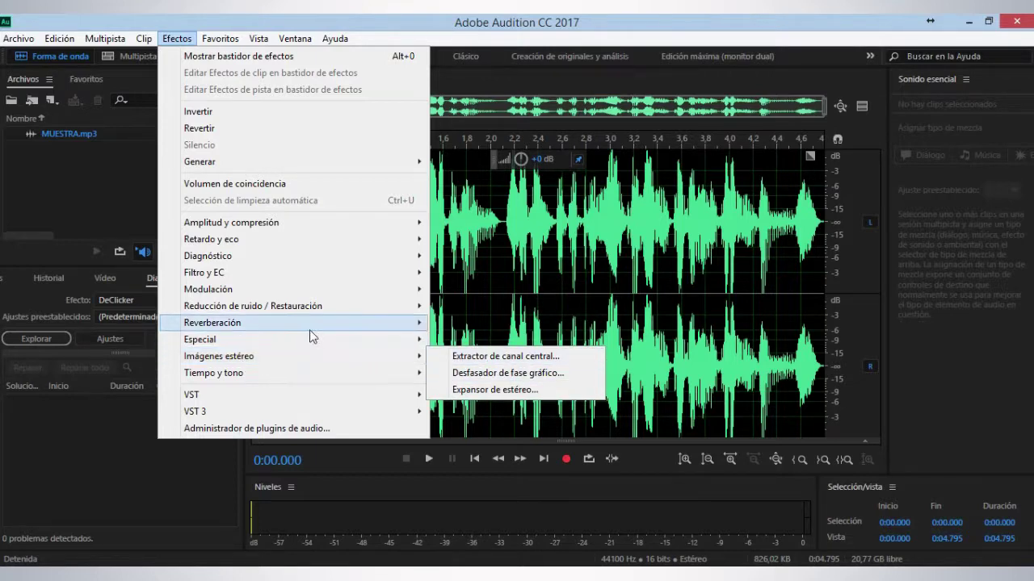
pyautogui.moveTo(232, 297)
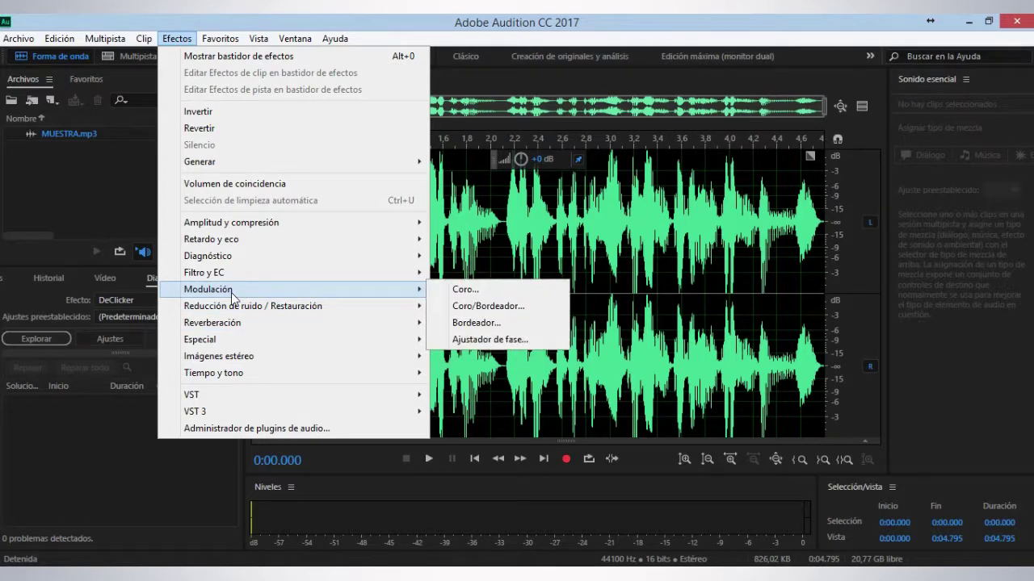
pyautogui.click(479, 332)
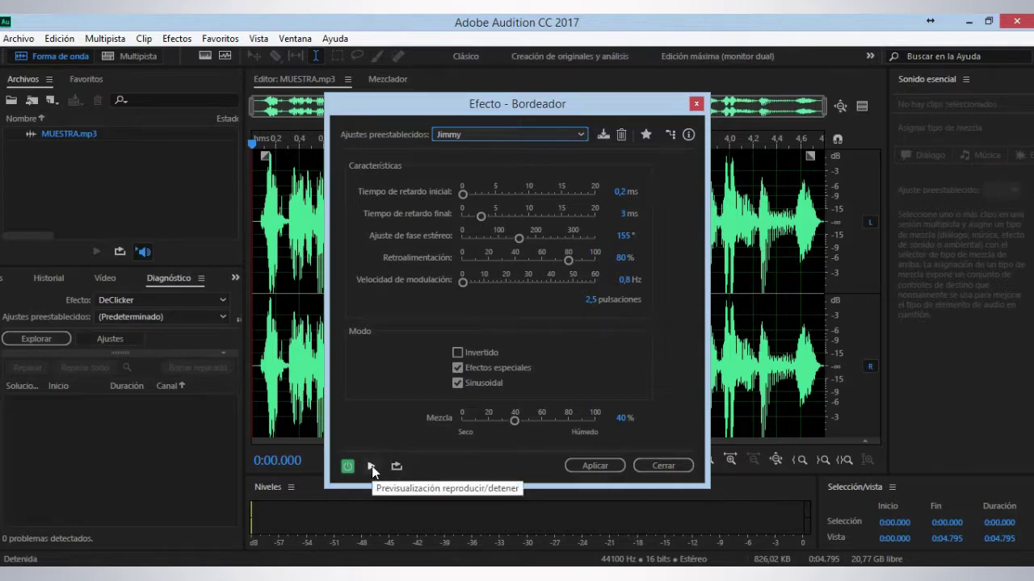
pyautogui.click(371, 466)
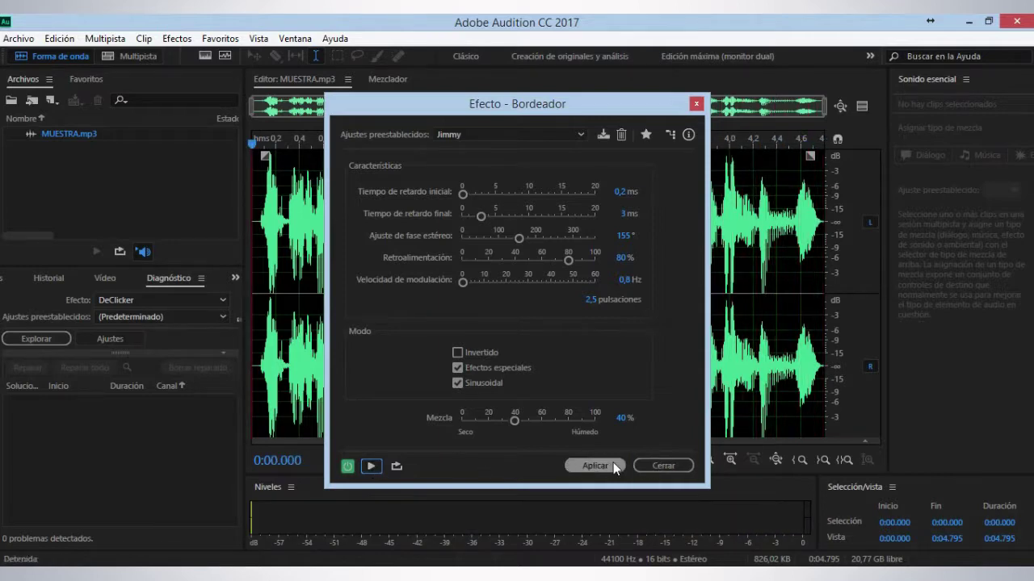
# Audition the clip with the Robótica preset and leave Bordeador without applying it
pyautogui.click(578, 135)
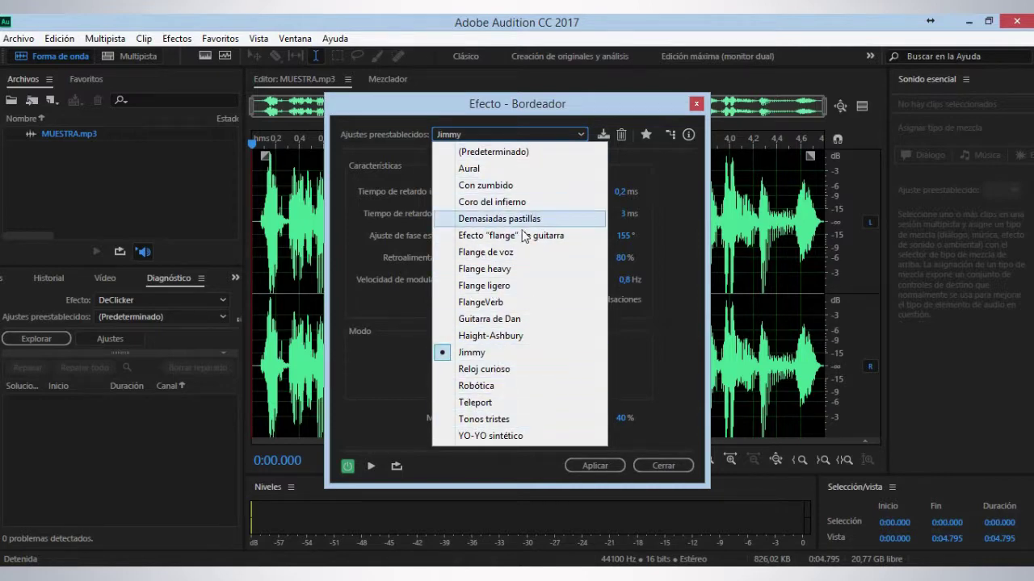
pyautogui.click(483, 388)
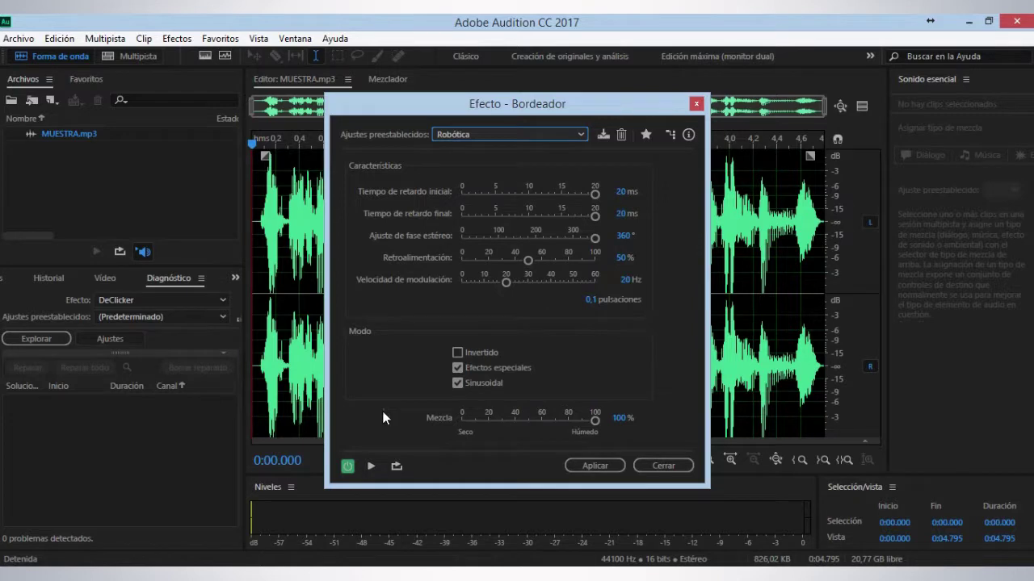
pyautogui.click(371, 467)
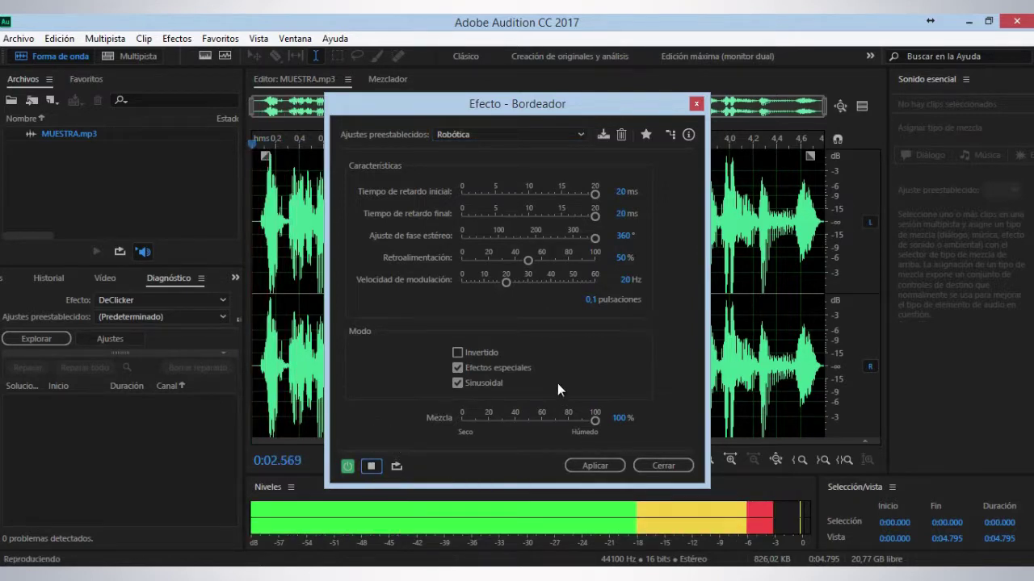
pyautogui.click(658, 465)
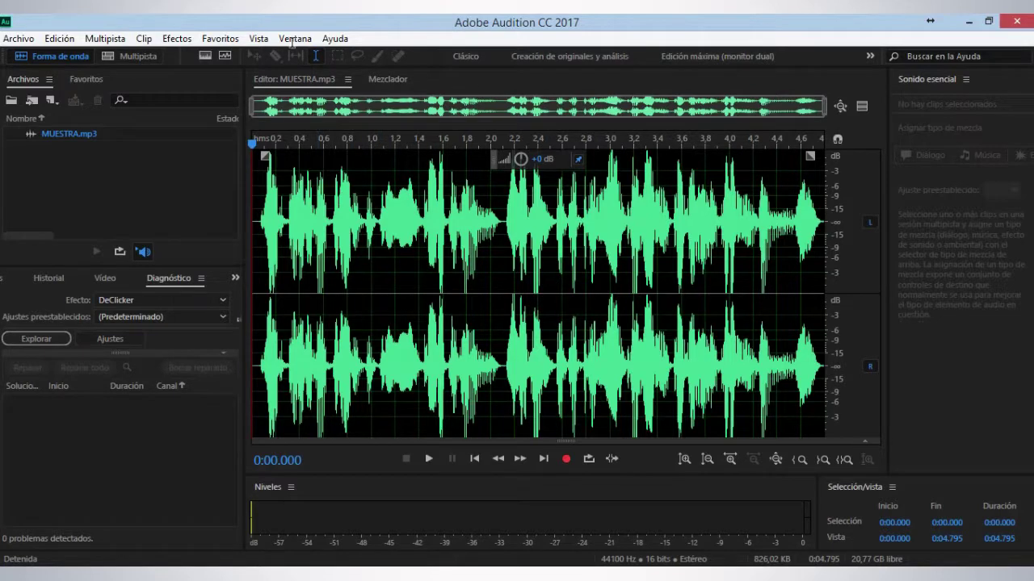
# Select the opening part of the waveform from the start to about 0.694 s
pyautogui.click(342, 229)
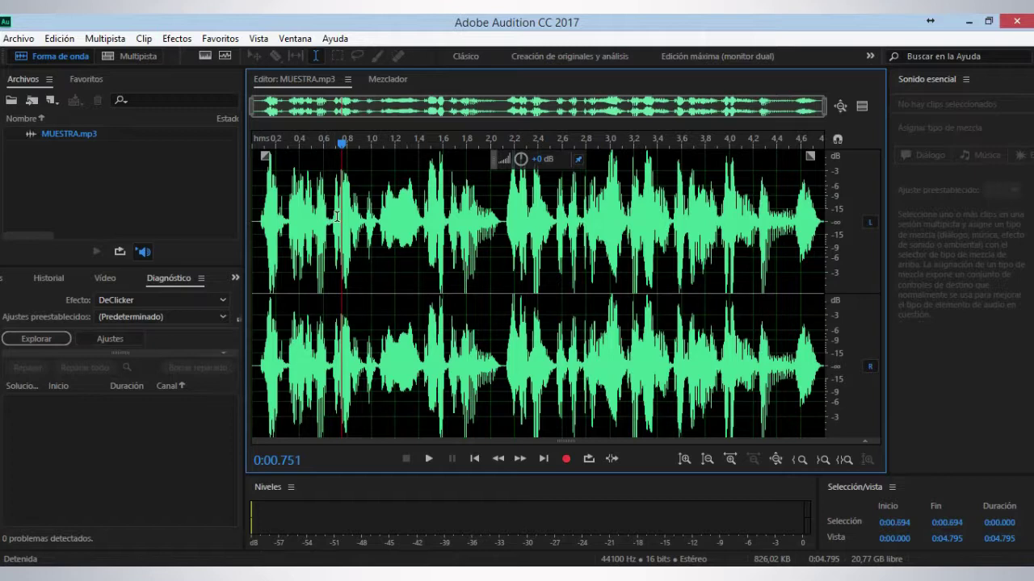
pyautogui.moveTo(334, 216); pyautogui.dragTo(212, 237)
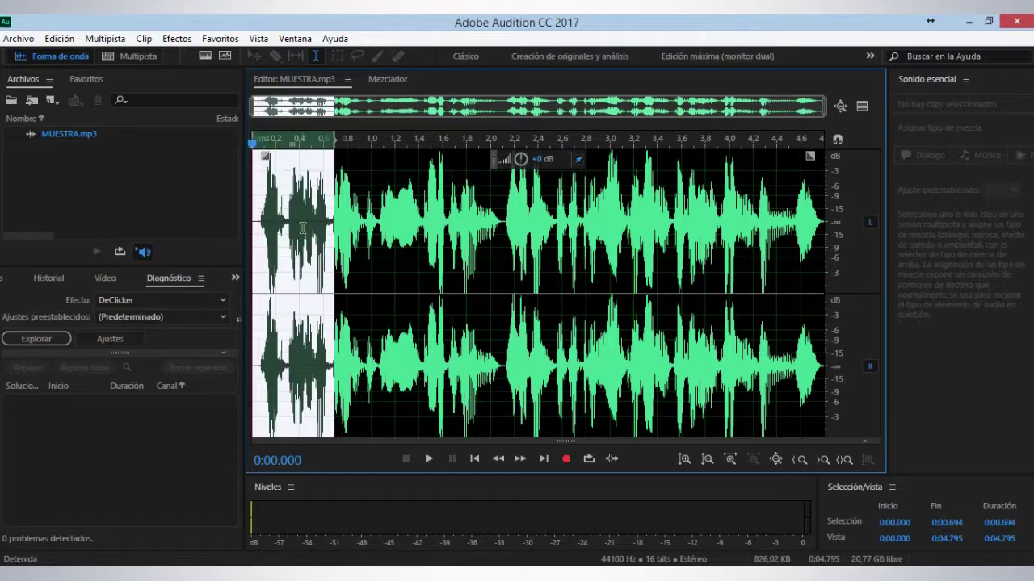